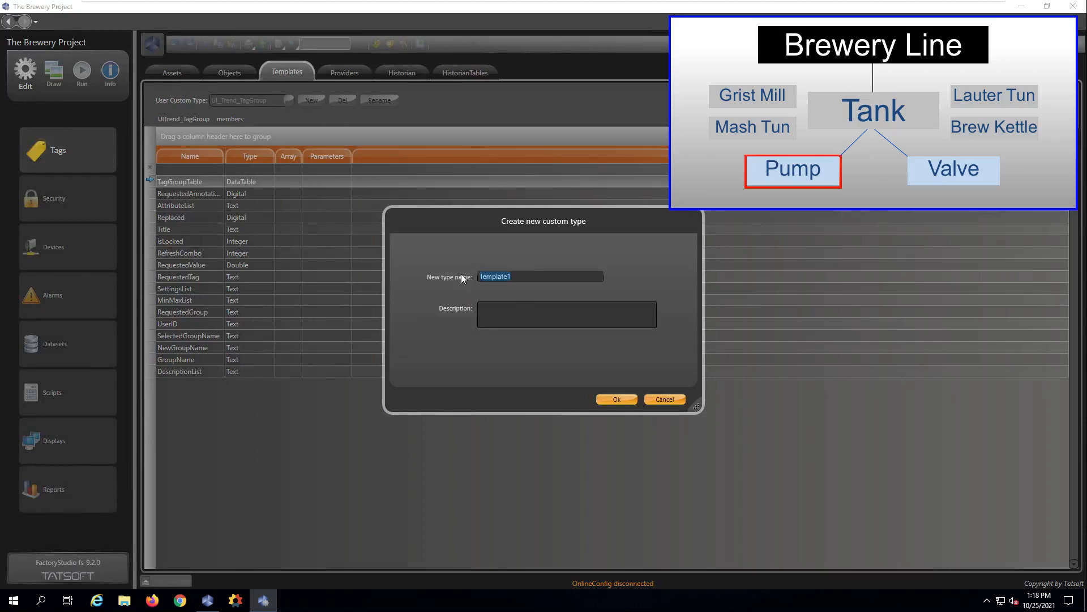
Create a custom type named Pump and open its member list.
{"action": "type", "text": "Pump"}
{"action": "left_click", "coordinate": [619, 400]}
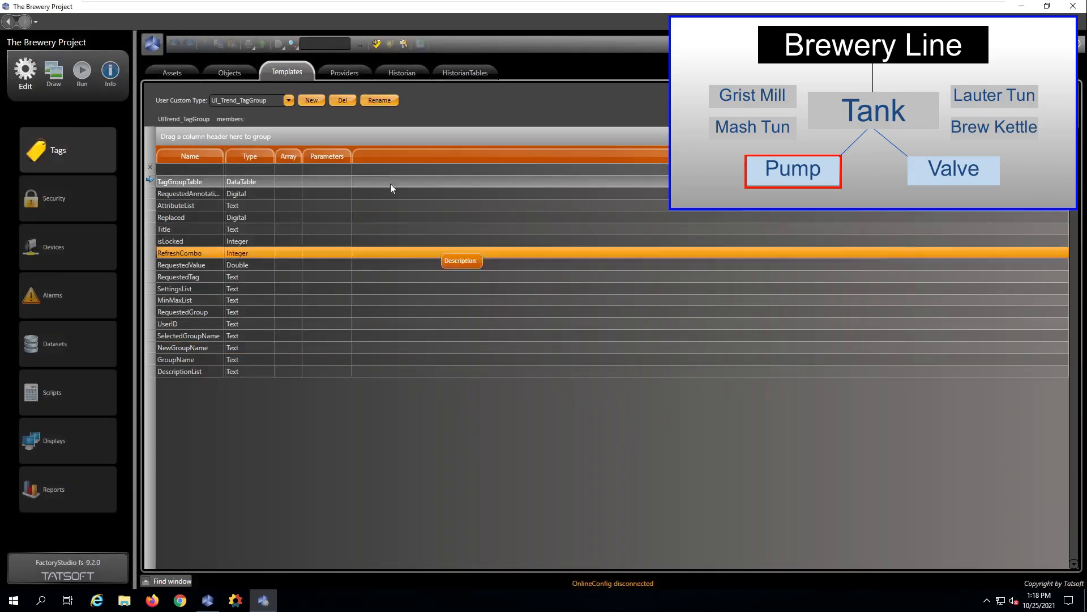
{"action": "left_click", "coordinate": [288, 100]}
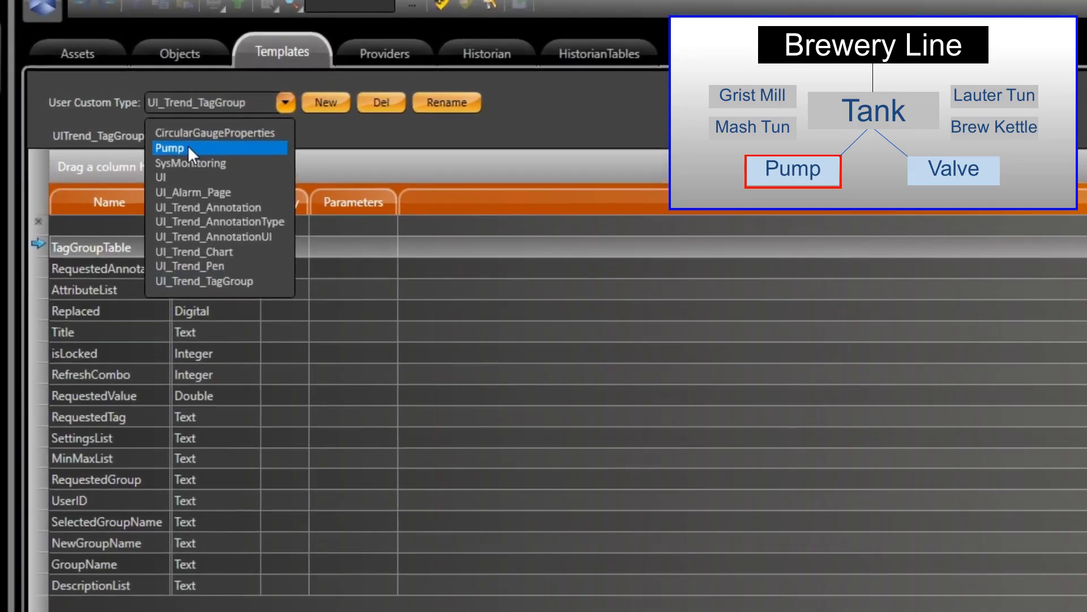
{"action": "left_click", "coordinate": [233, 126]}
Add the members MON and MOFF to the Pump template, both of type Digital.
{"action": "left_click", "coordinate": [101, 222]}
{"action": "type", "text": "MON"}
{"action": "key", "text": "Tab"}
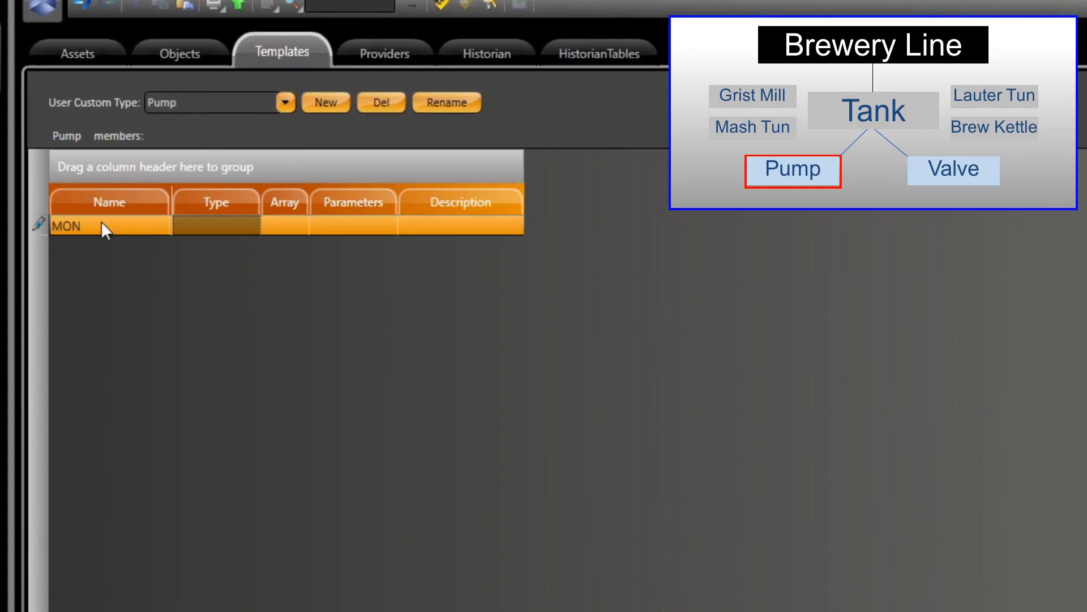
{"action": "key", "text": "d"}
{"action": "key", "text": "Return"}
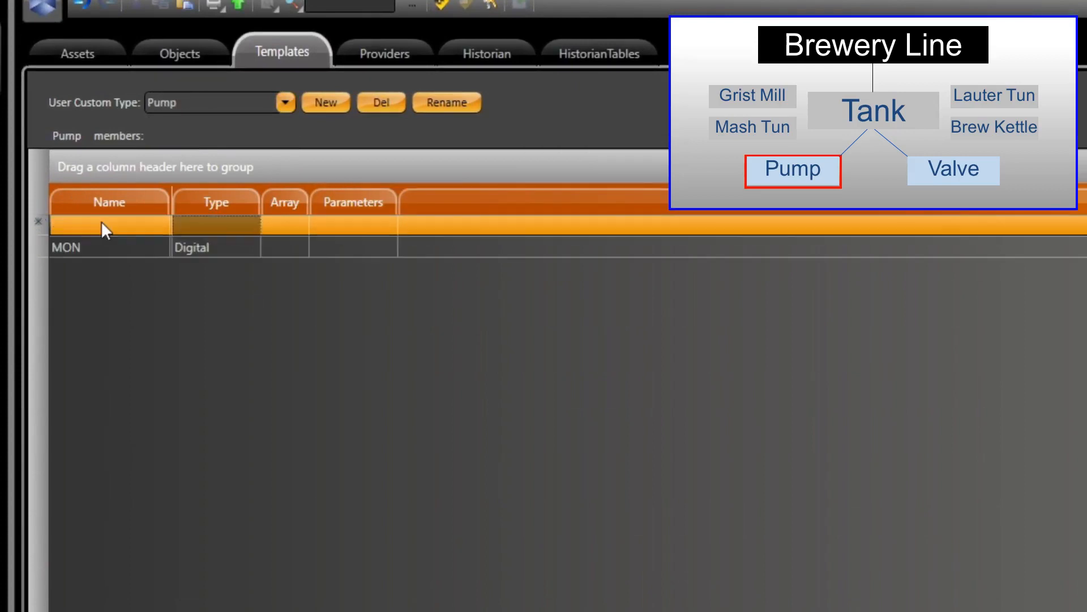
{"action": "left_click", "coordinate": [102, 225]}
{"action": "type", "text": "MOFF"}
{"action": "key", "text": "Tab"}
{"action": "key", "text": "Return"}
Add the members Status and AutoMan to the Pump template, both of type Digital.
{"action": "type", "text": "Status"}
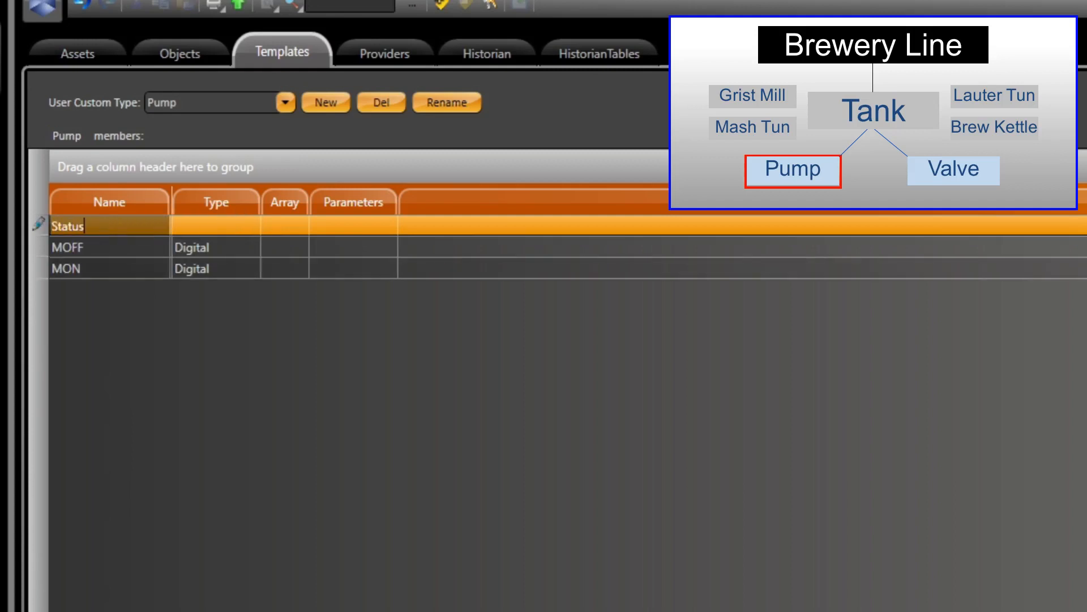
{"action": "key", "text": "Tab"}
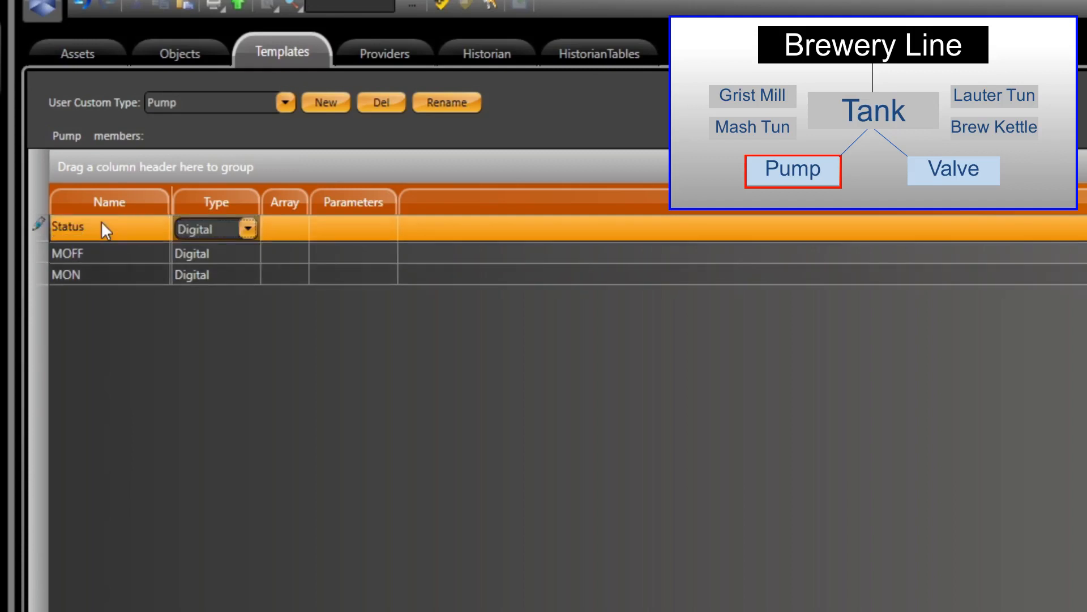
{"action": "key", "text": "Return"}
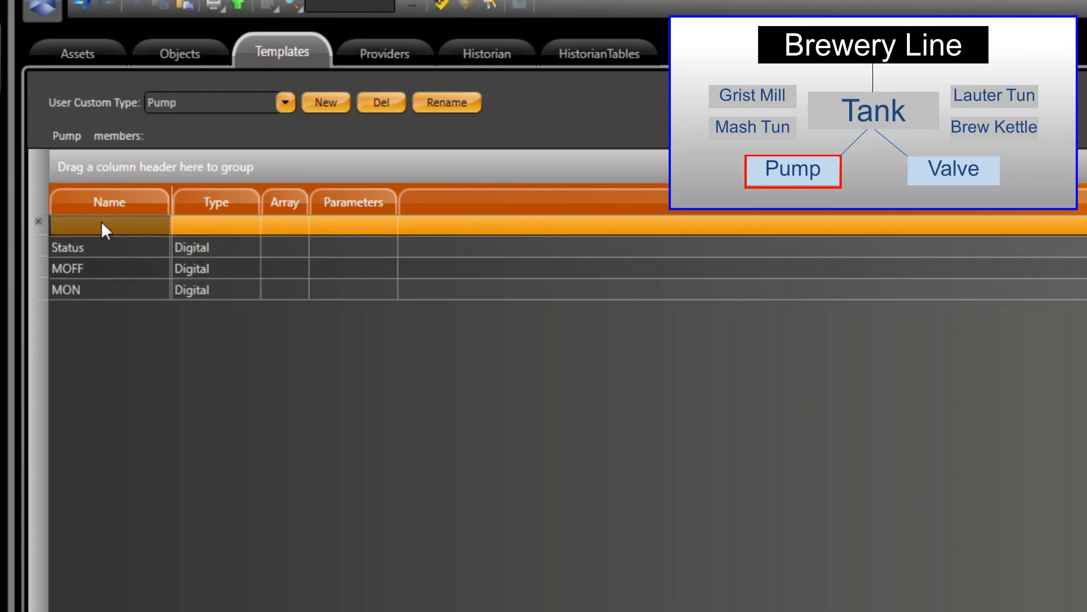
{"action": "type", "text": "AutoMan"}
{"action": "key", "text": "Tab"}
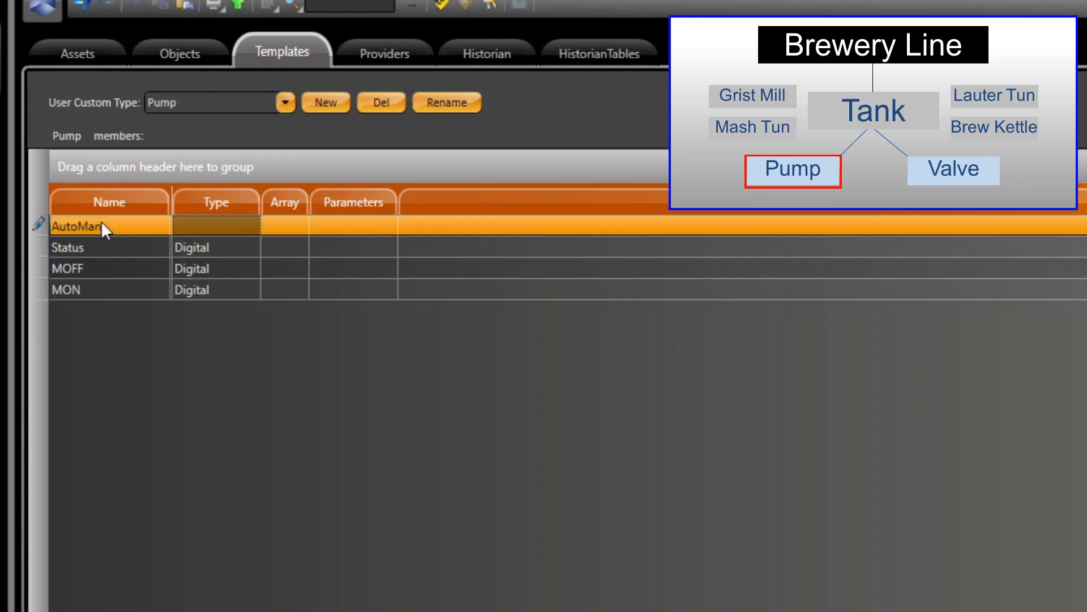
{"action": "key", "text": "Return"}
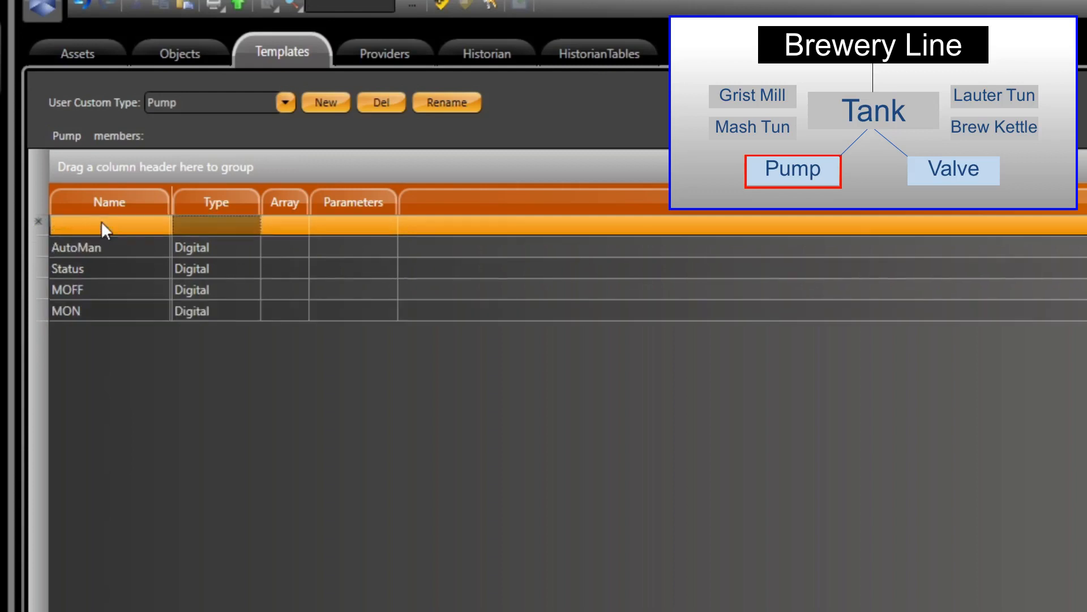
Create another new custom type named Valve, leaving its description empty.
{"action": "left_click", "coordinate": [321, 103]}
{"action": "double_click", "coordinate": [703, 415]}
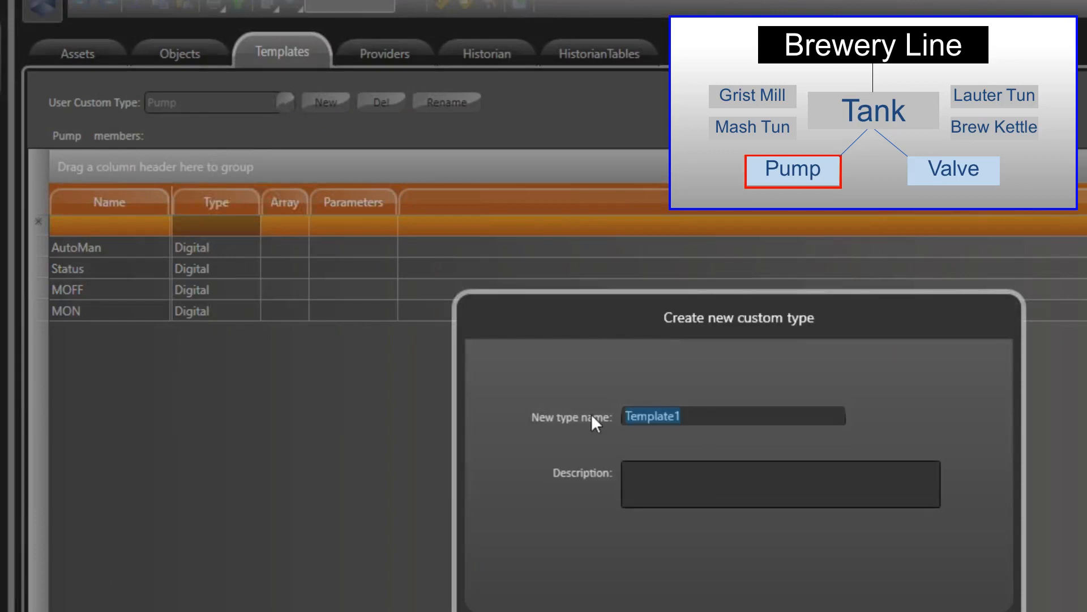
{"action": "type", "text": "Valve"}
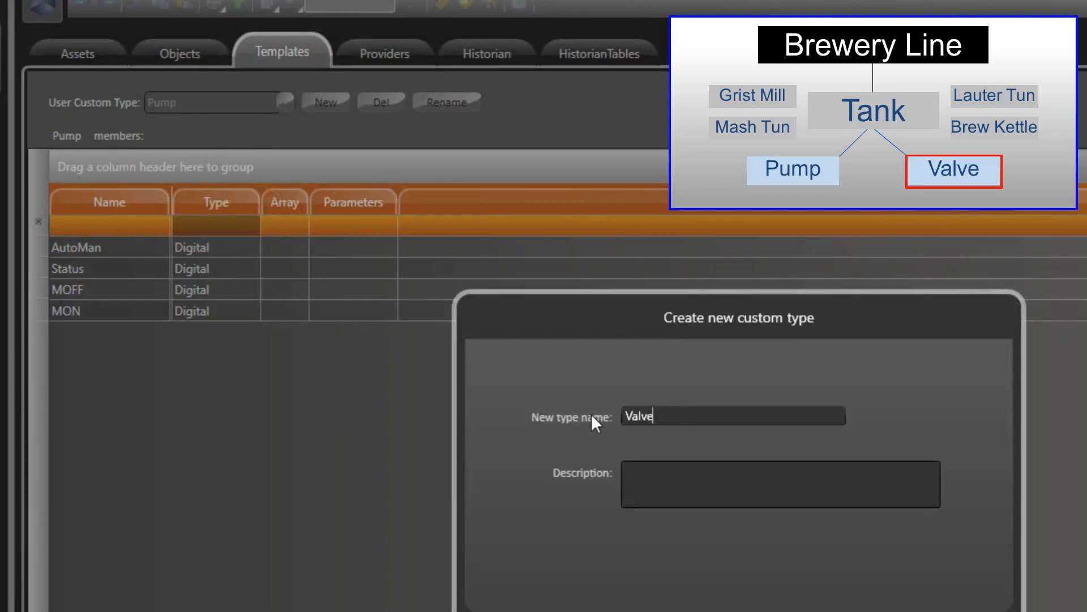
{"action": "key", "text": "Return"}
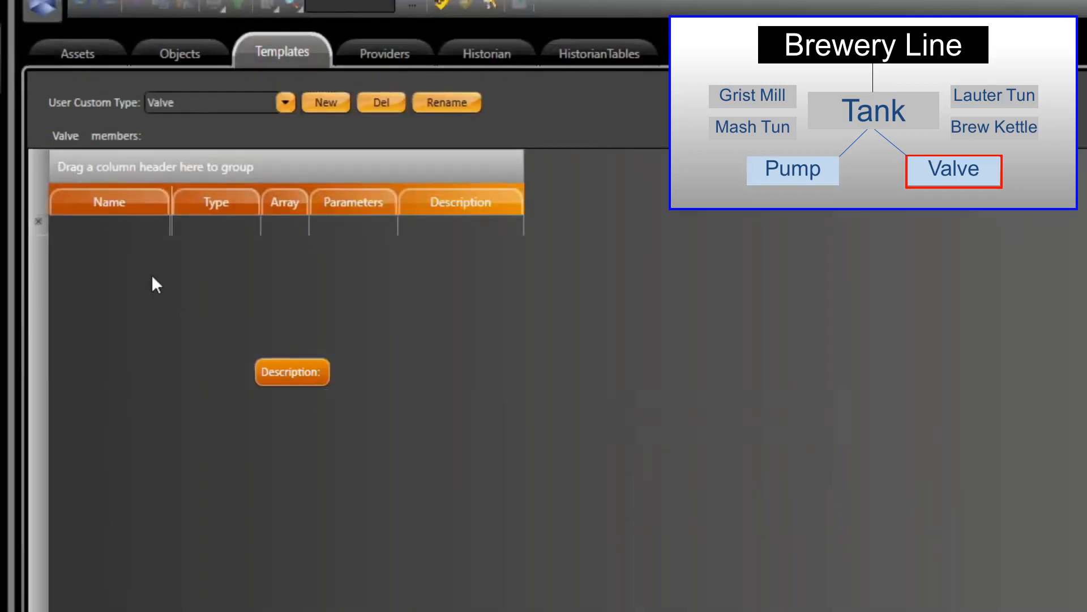
Add the members MON and MOFF to the Valve template, both of type Digital.
{"action": "left_click", "coordinate": [116, 226]}
{"action": "type", "text": "MON"}
{"action": "key", "text": "Tab"}
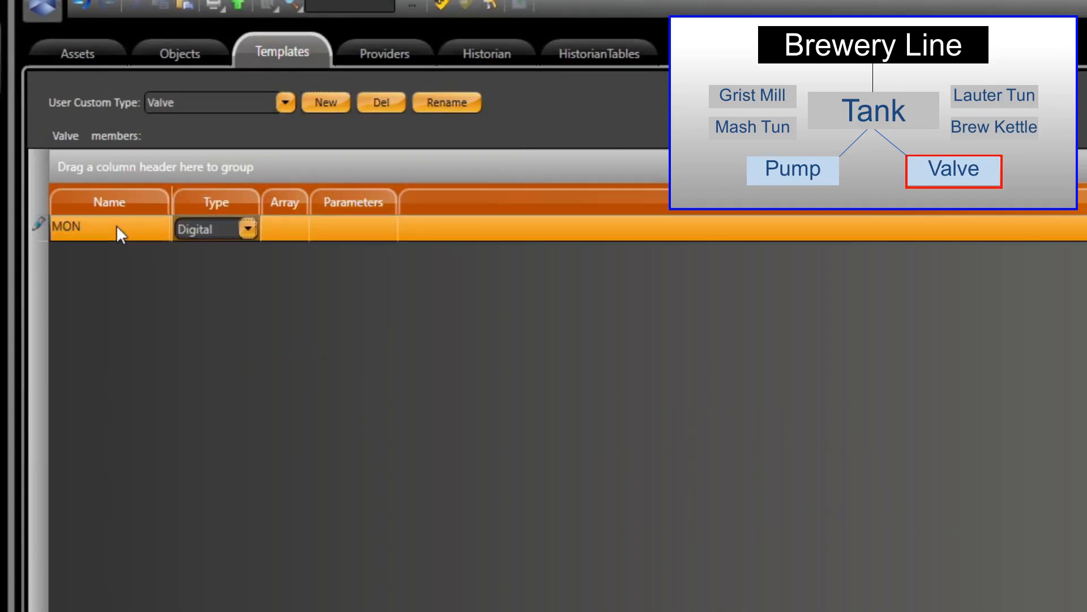
{"action": "key", "text": "Return"}
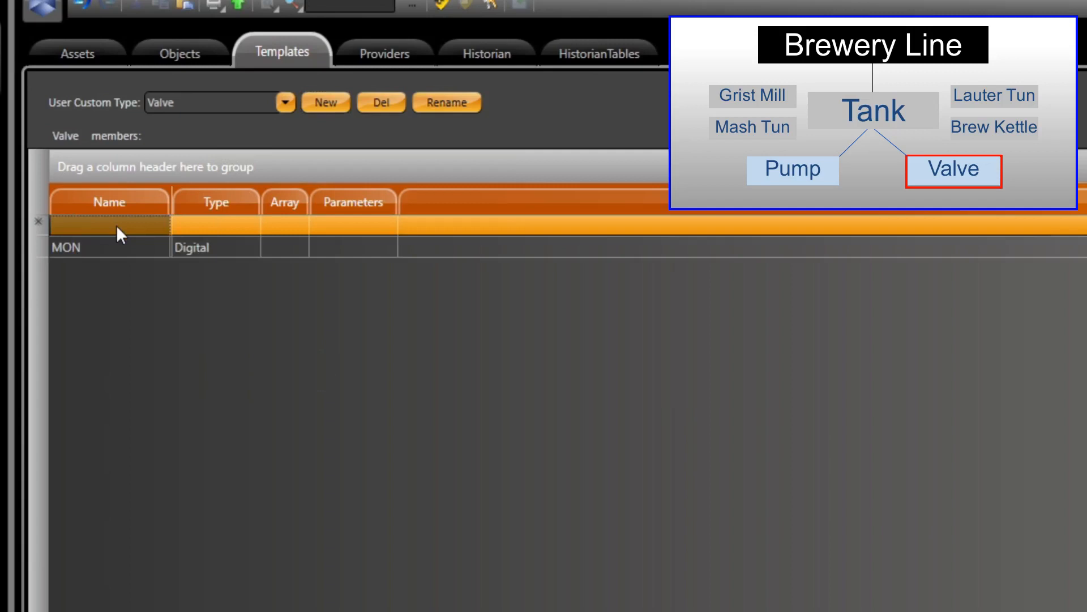
{"action": "type", "text": "MOFF"}
{"action": "key", "text": "Tab"}
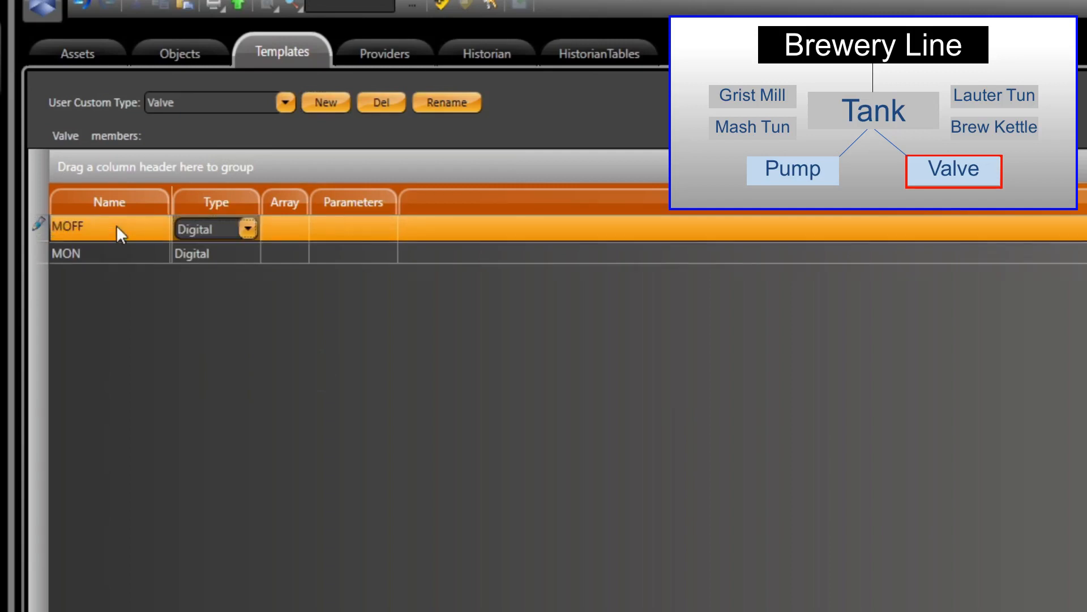
{"action": "key", "text": "Return"}
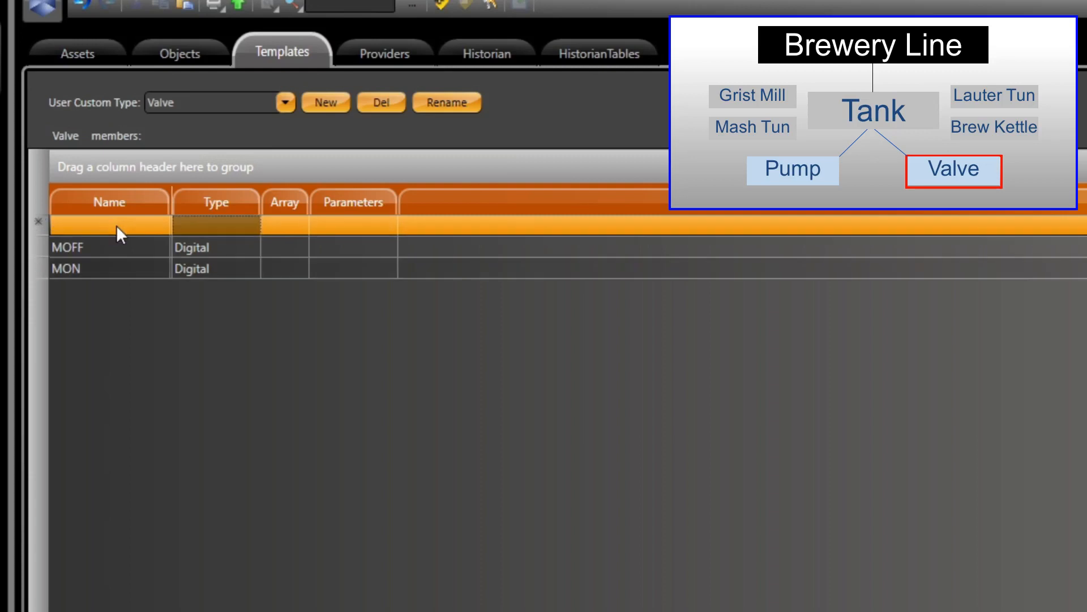
Add the members Status and AutoMan to the Valve template, both of type Digital.
{"action": "type", "text": "Status"}
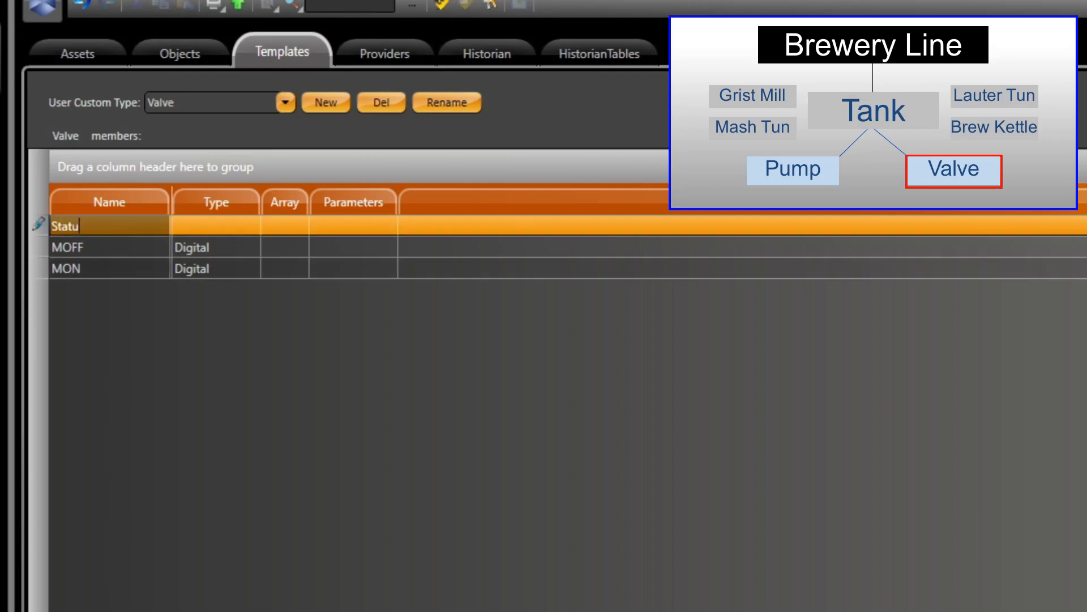
{"action": "key", "text": "Tab"}
{"action": "key", "text": "Return"}
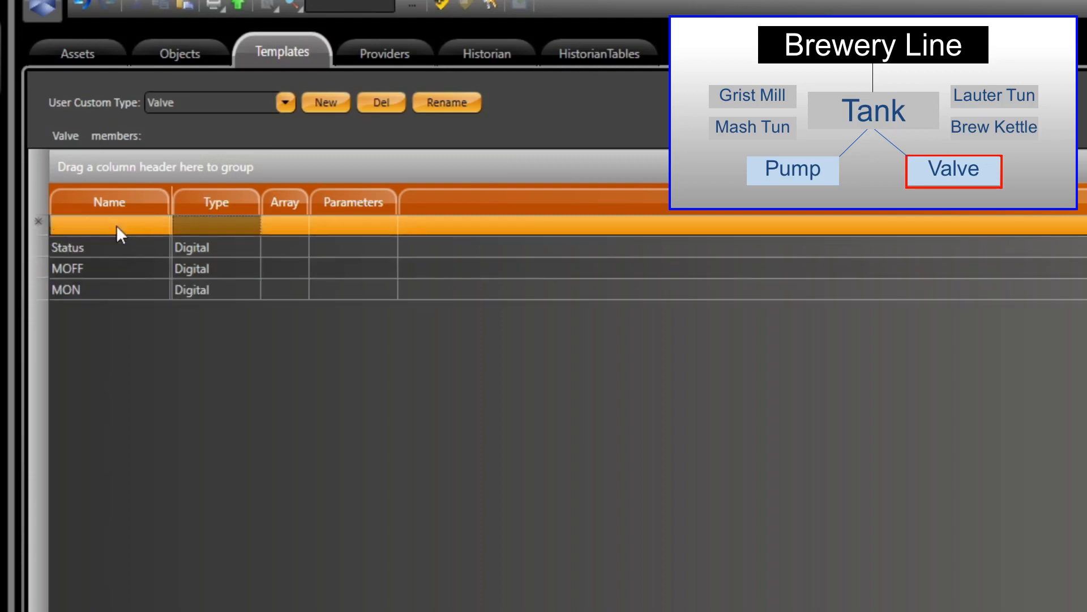
{"action": "type", "text": "AutoMan"}
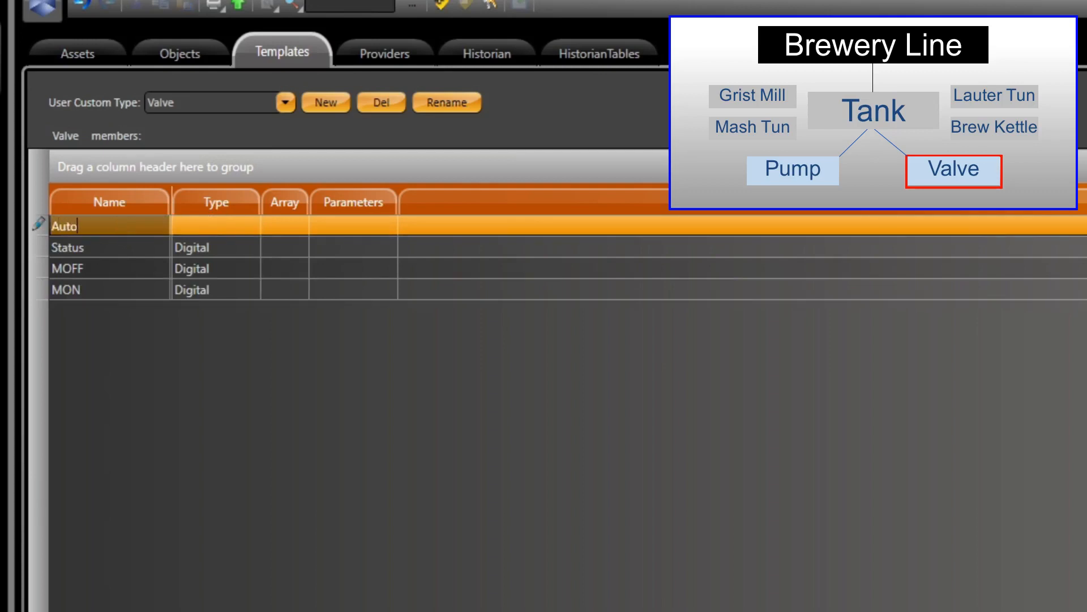
{"action": "key", "text": "Tab"}
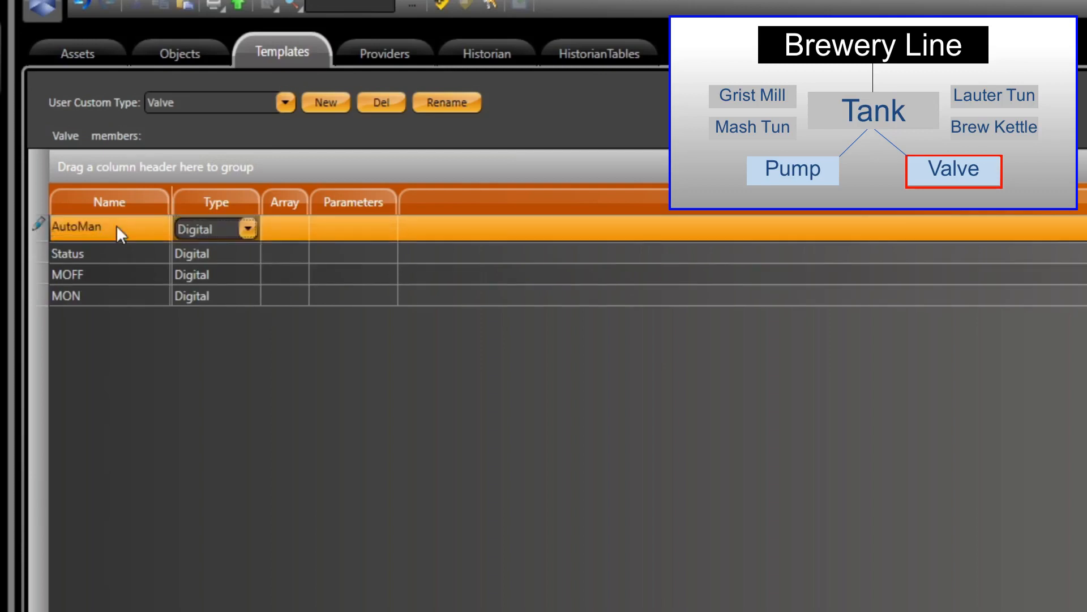
{"action": "key", "text": "Return"}
Add a member named PercentOpen of type Integer to the Valve template.
{"action": "type", "text": "Percent"}
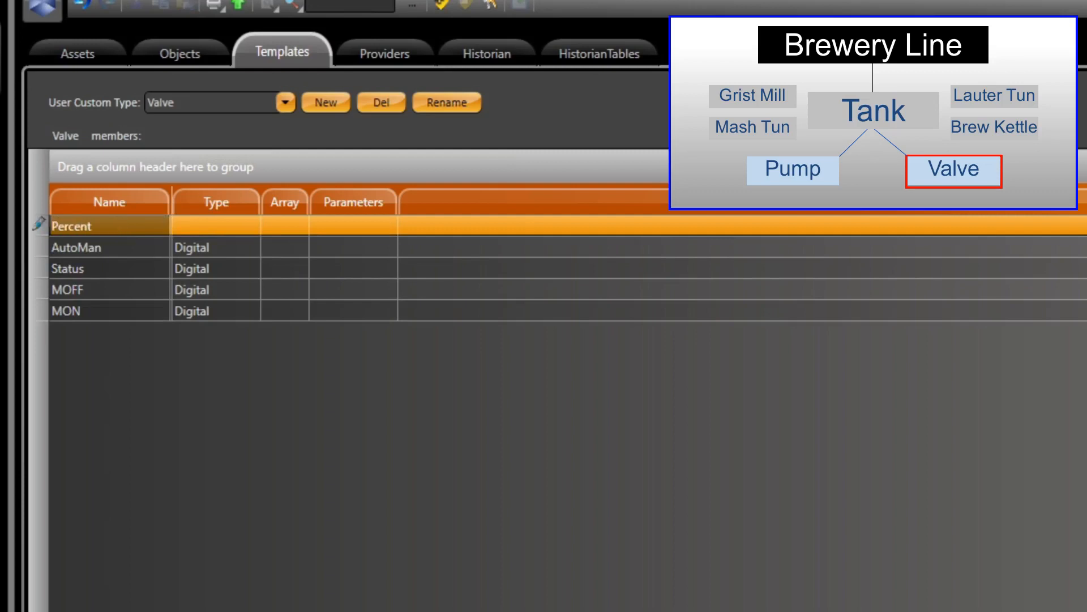
{"action": "type", "text": "Open"}
{"action": "key", "text": "Tab"}
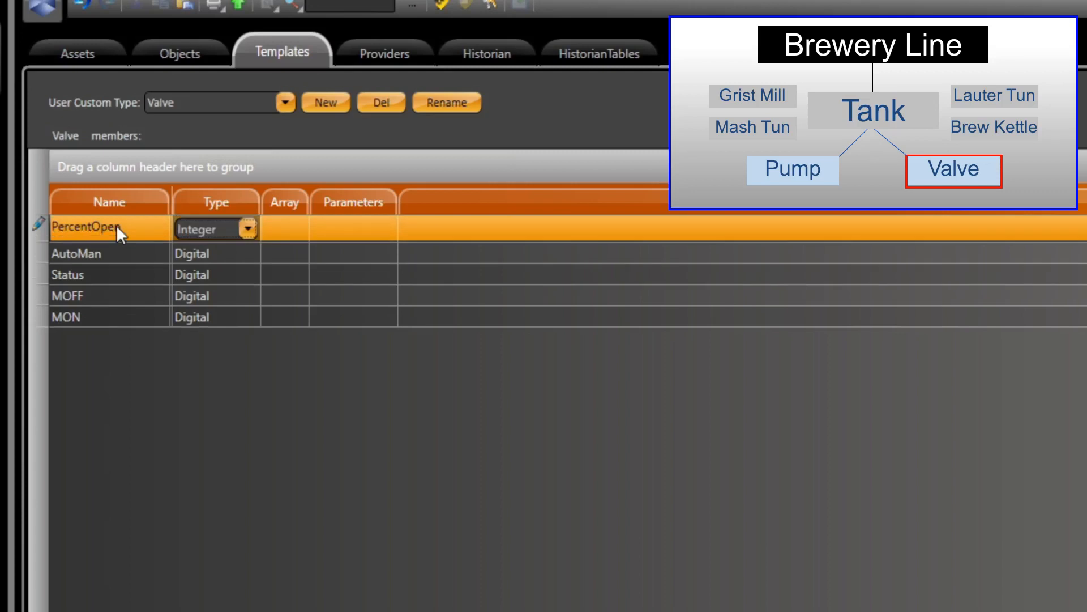
{"action": "key", "text": "Return"}
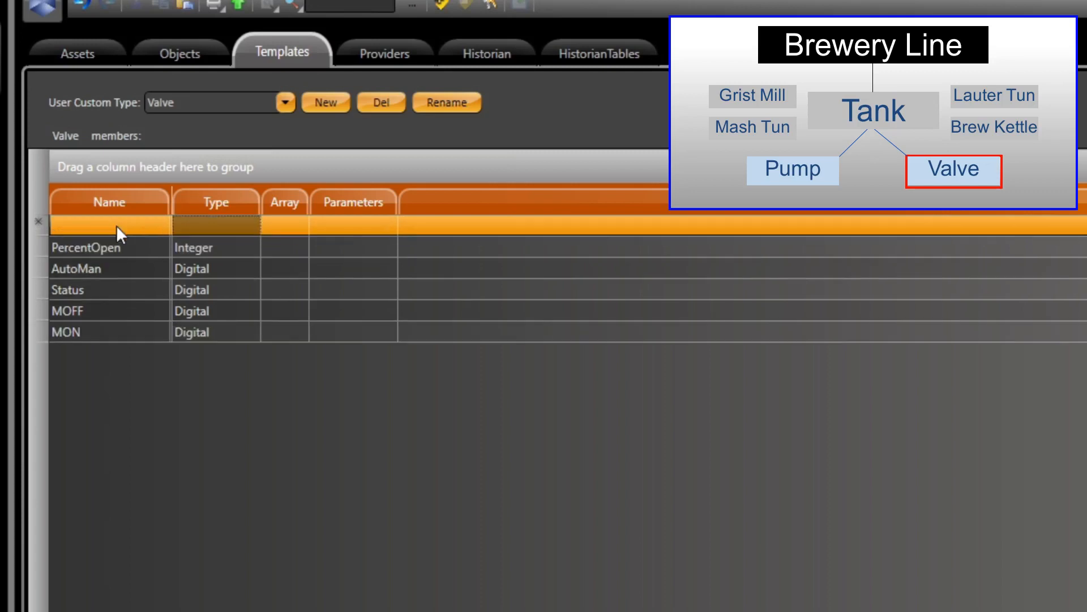
Create a new custom type named Tank and open its member list.
{"action": "left_click", "coordinate": [330, 101]}
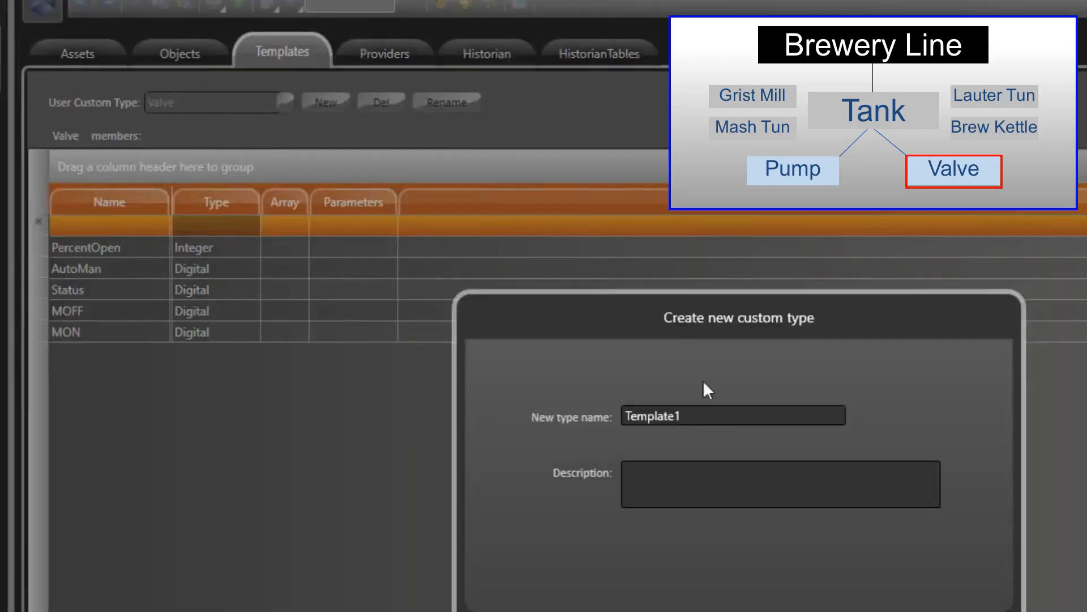
{"action": "left_click_drag", "start_coordinate": [738, 415], "coordinate": [558, 416]}
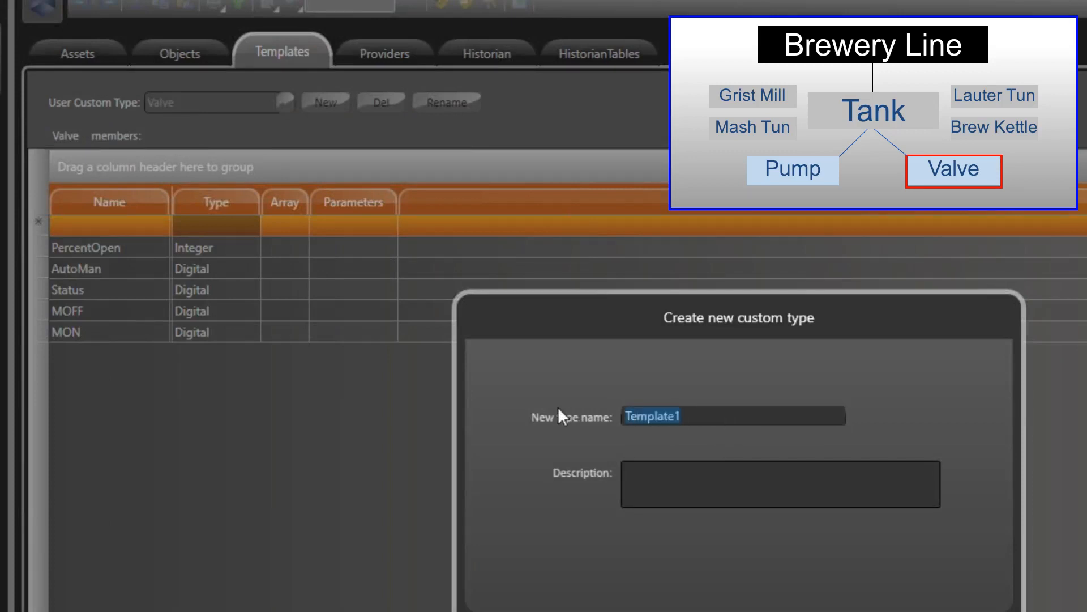
{"action": "type", "text": "Tank"}
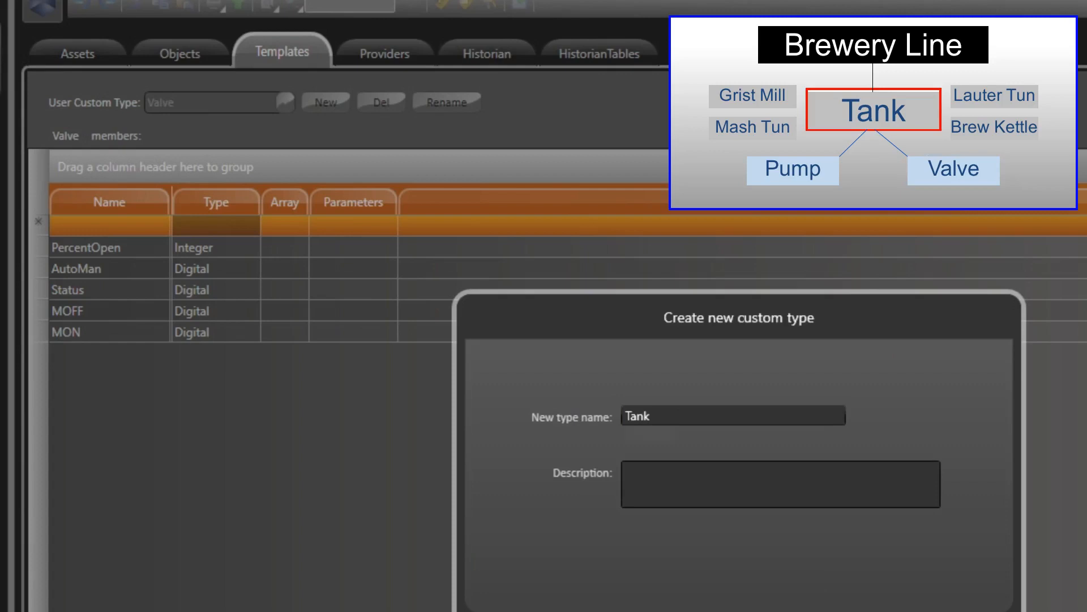
{"action": "key", "text": "Return"}
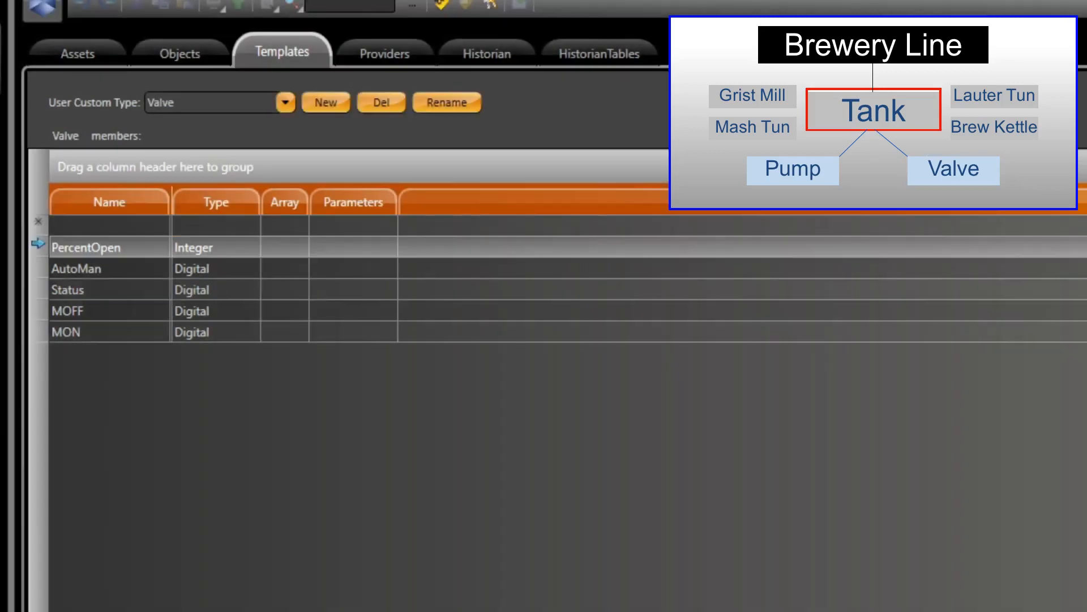
{"action": "left_click", "coordinate": [285, 102]}
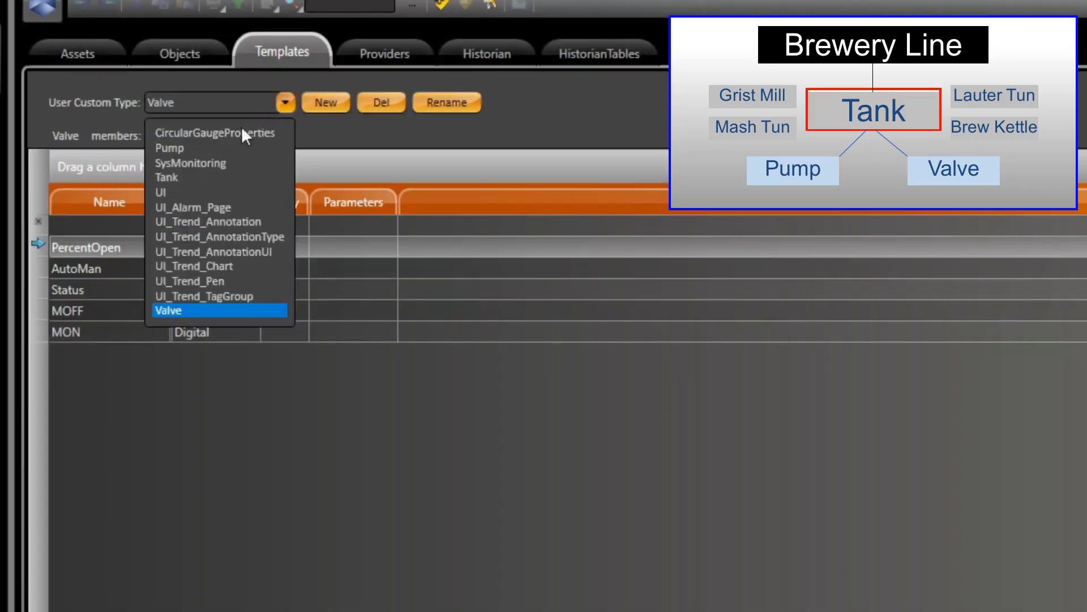
{"action": "left_click", "coordinate": [191, 176]}
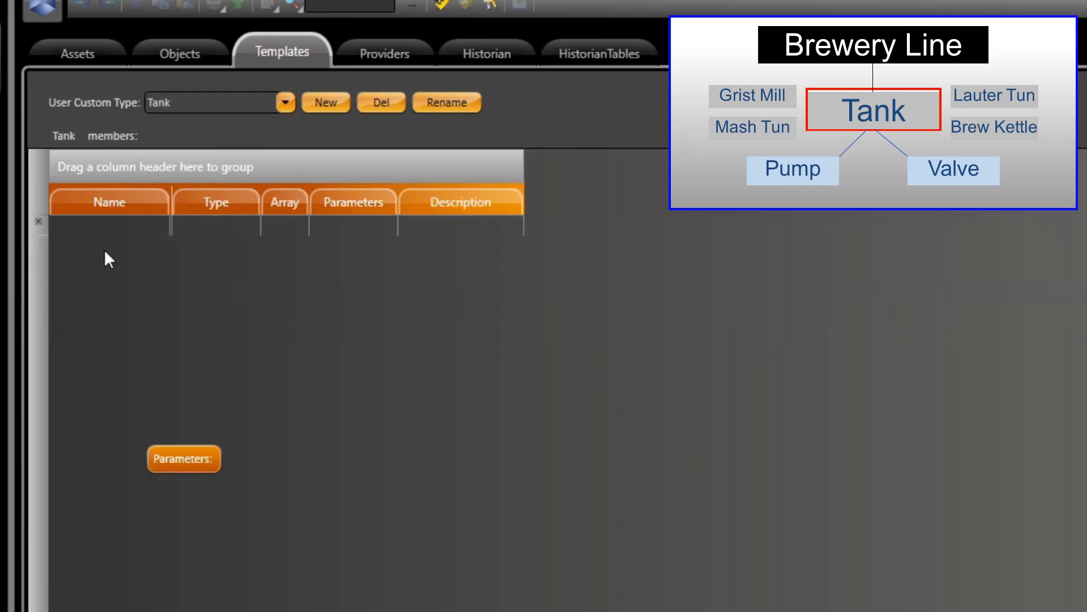
Add a member named Temperature of type Double to the Tank template.
{"action": "left_click", "coordinate": [102, 229]}
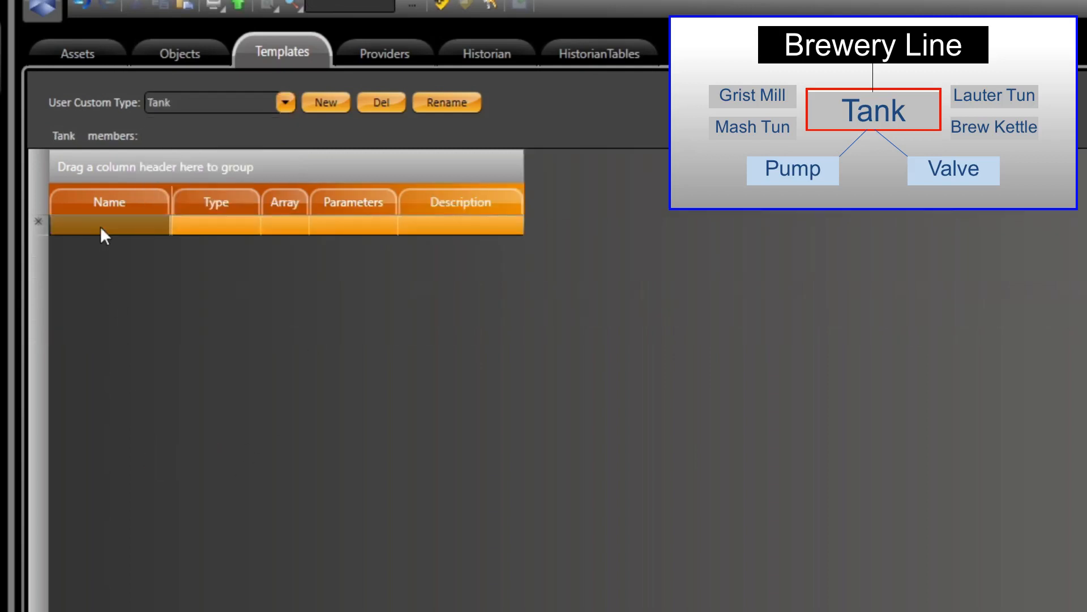
{"action": "type", "text": "Temperature"}
{"action": "key", "text": "Tab"}
{"action": "left_click", "coordinate": [248, 229]}
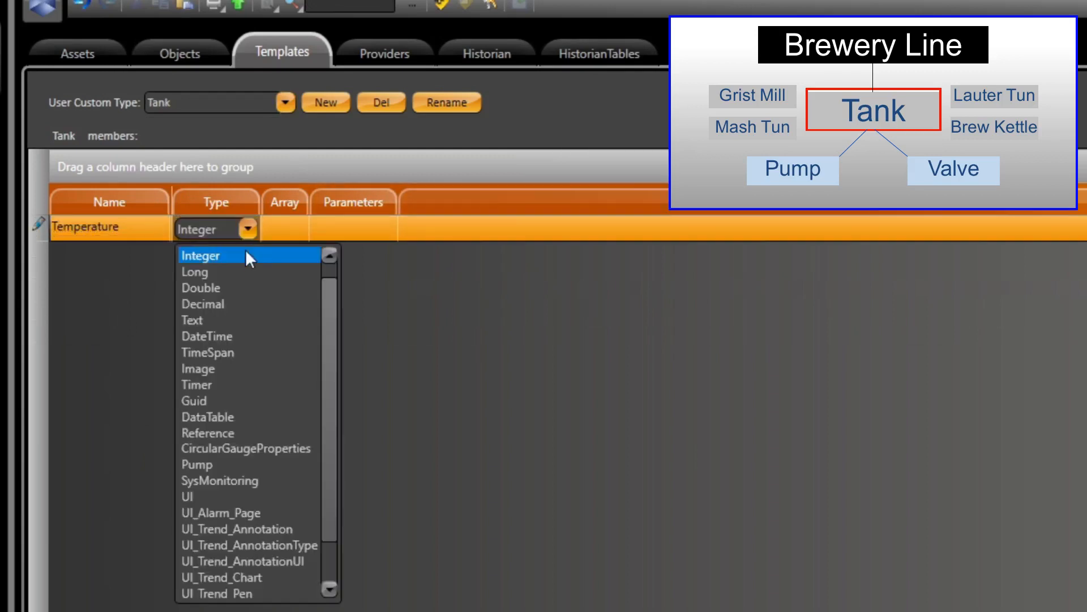
{"action": "left_click", "coordinate": [230, 288]}
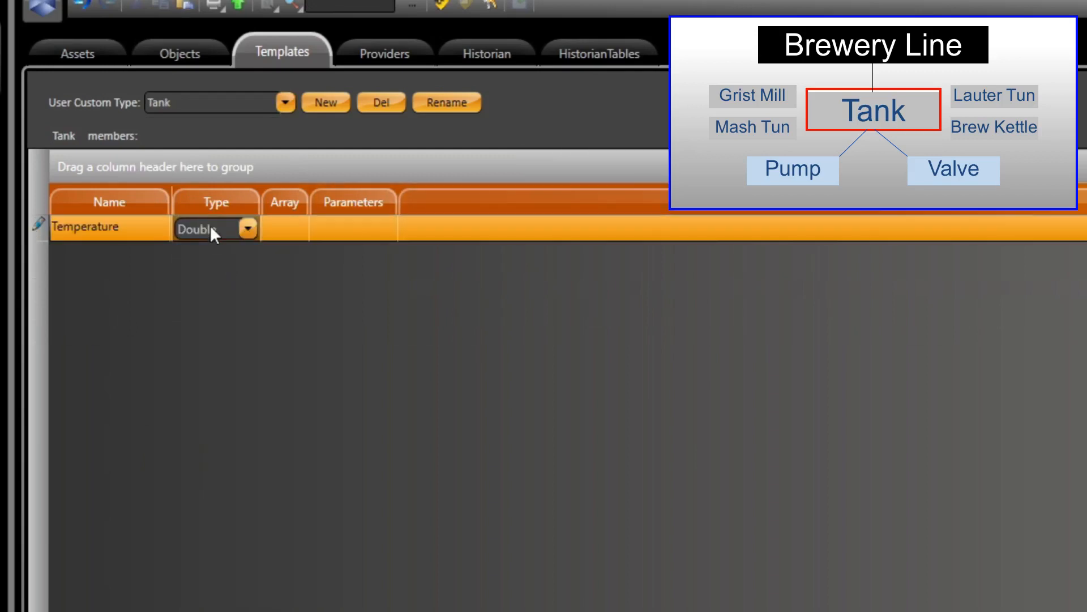
{"action": "key", "text": "Insert"}
Add the members Pressure and Level to the Tank template, both of type Double.
{"action": "type", "text": "P"}
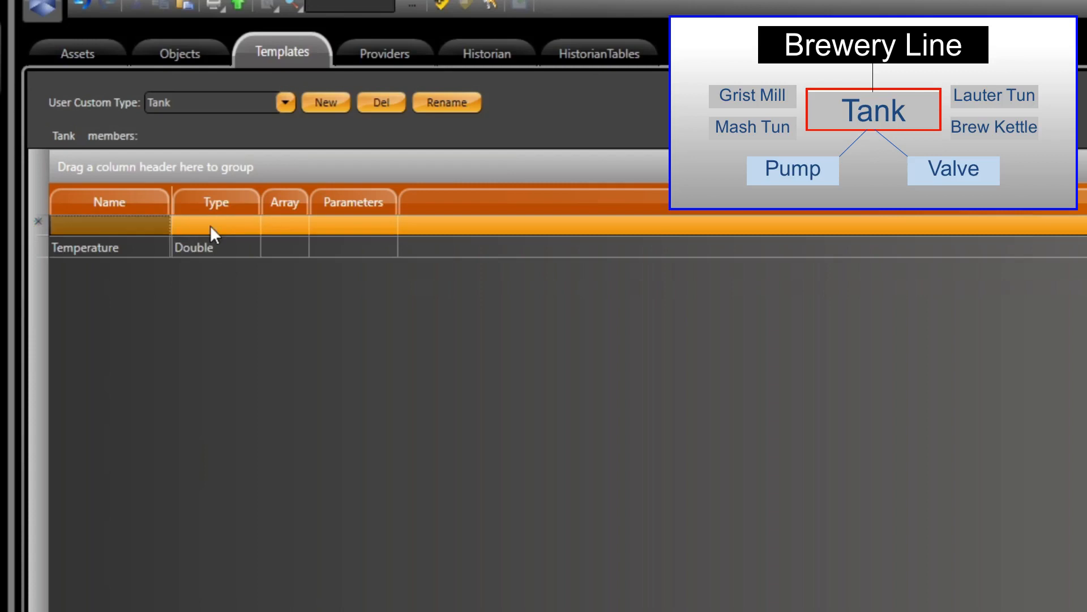
{"action": "type", "text": "ressure"}
{"action": "key", "text": "Tab"}
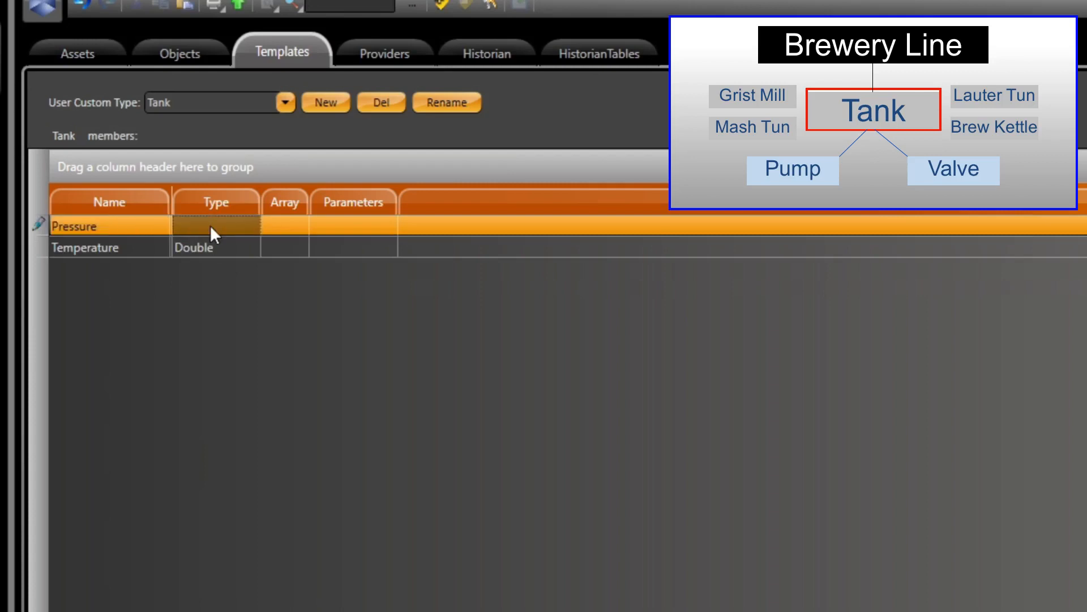
{"action": "key", "text": "Insert"}
{"action": "key", "text": "shift+Tab"}
{"action": "type", "text": "Level"}
{"action": "key", "text": "Insert"}
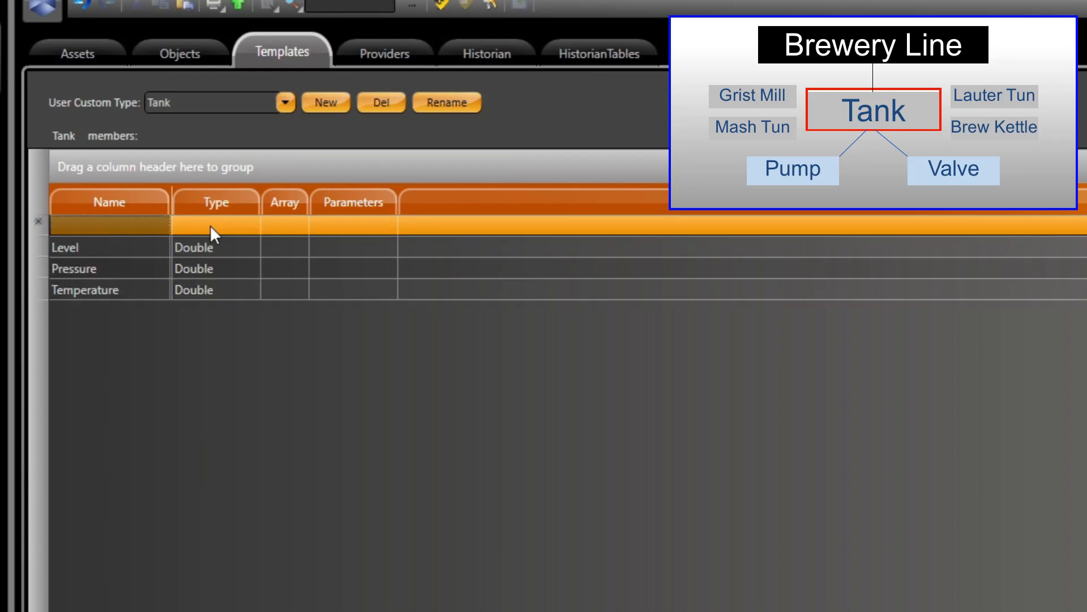
Add the members pH of type Double and SupplyValve of type Valve to the Tank template.
{"action": "type", "text": "pH"}
{"action": "key", "text": "Insert"}
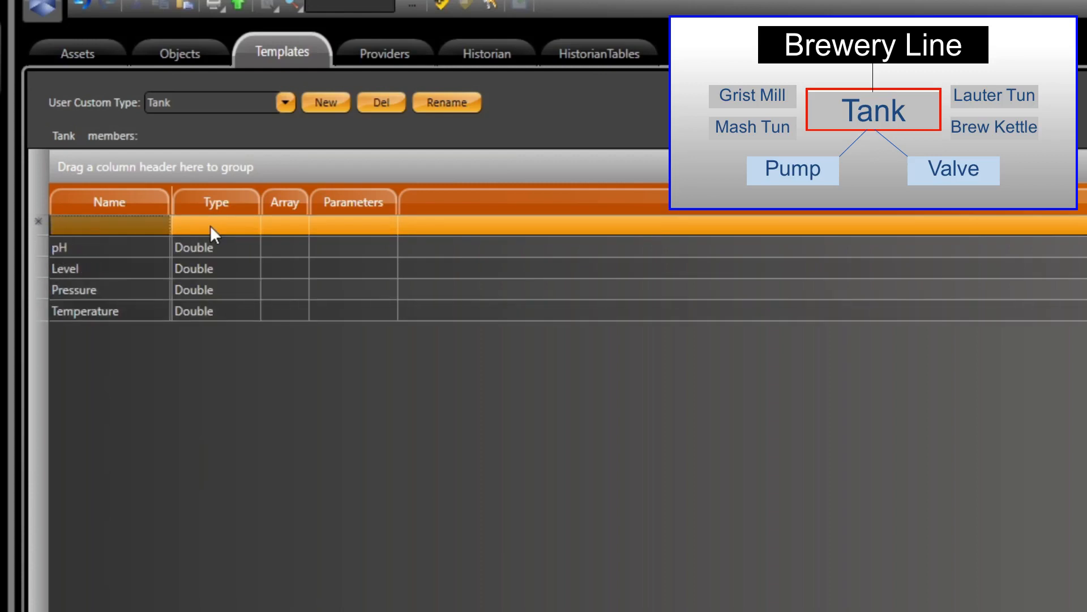
{"action": "type", "text": "Suppl"}
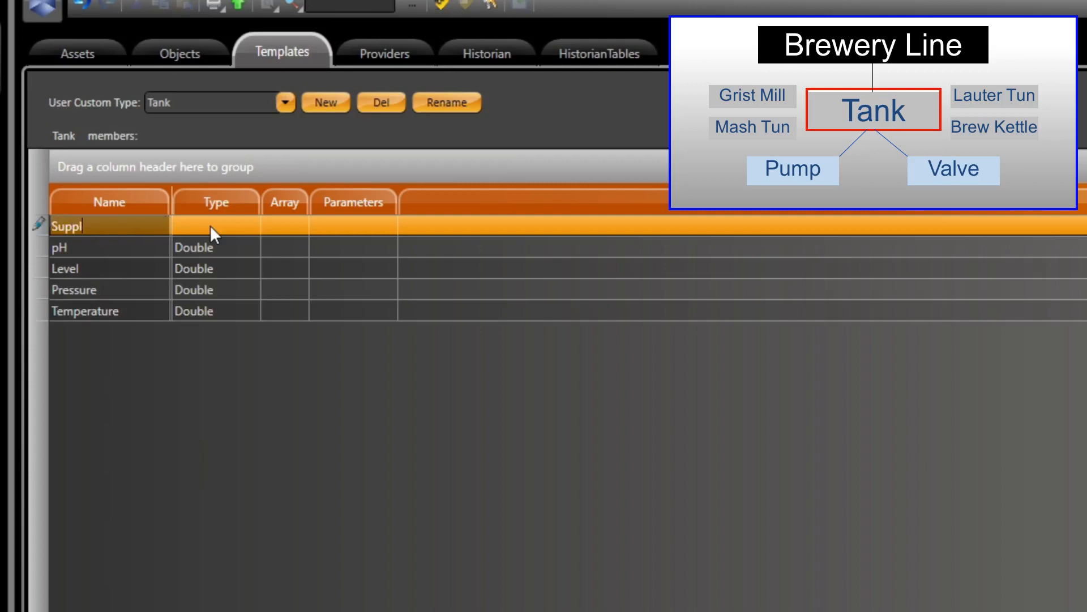
{"action": "type", "text": "yValve"}
{"action": "key", "text": "Tab"}
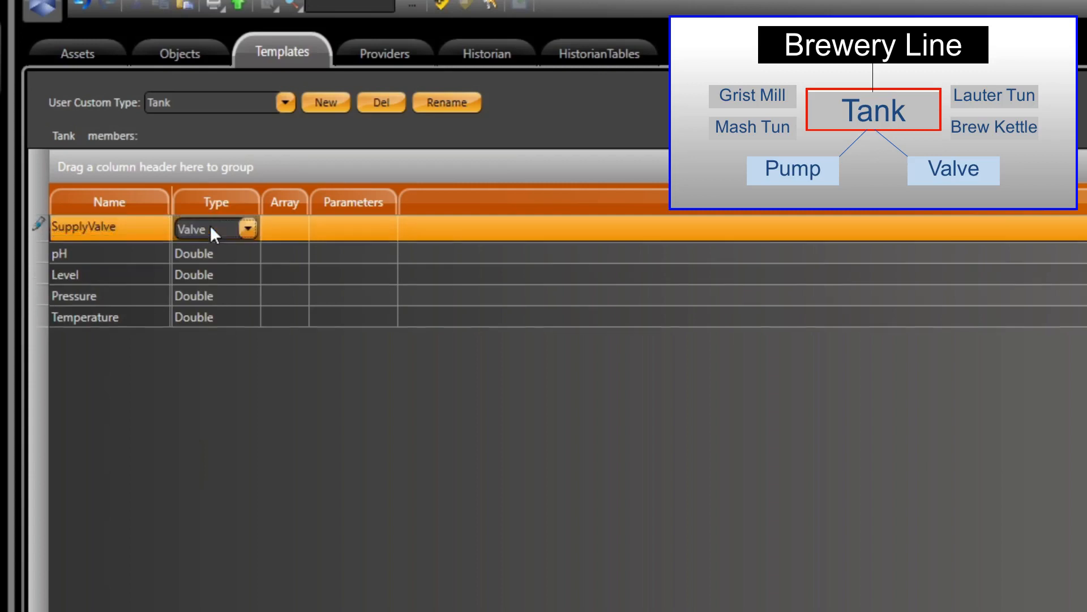
{"action": "key", "text": "Insert"}
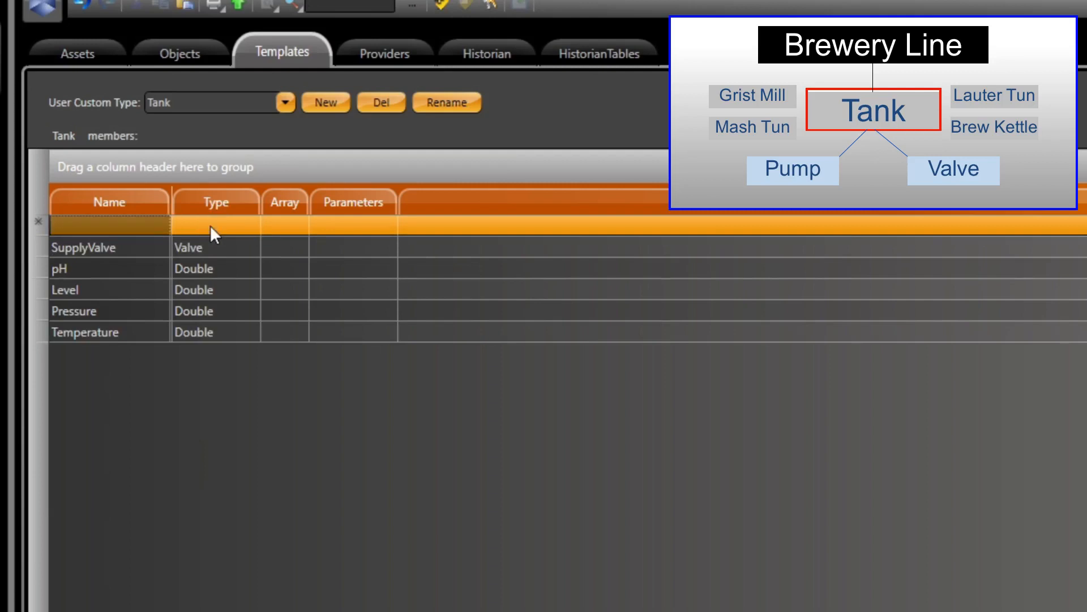
Add a member named OutletPump of type Pump to the Tank template.
{"action": "type", "text": "OutletPump"}
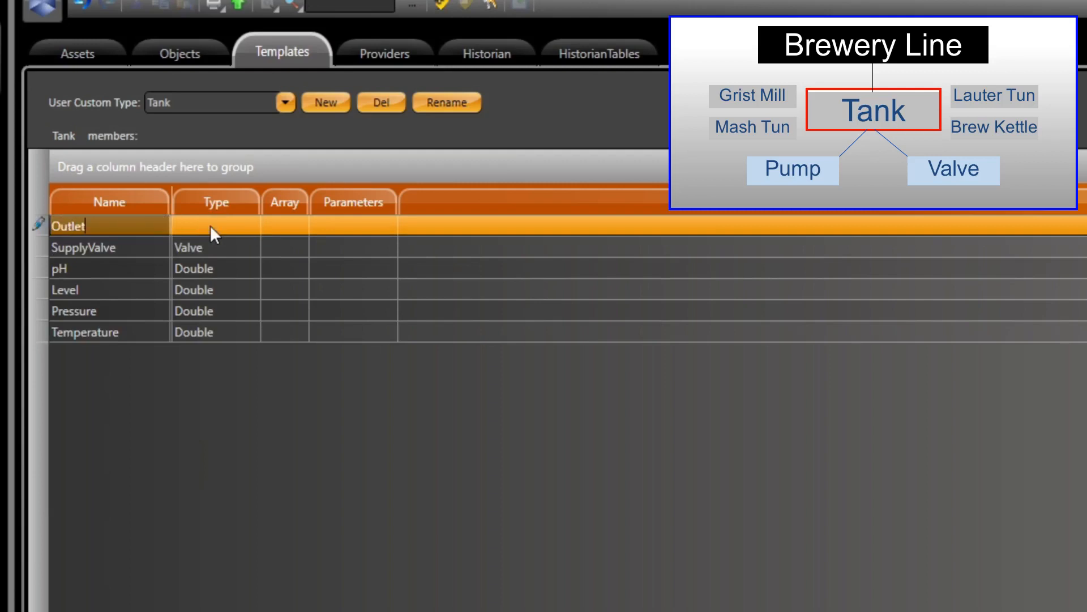
{"action": "key", "text": "Tab"}
{"action": "key", "text": "p"}
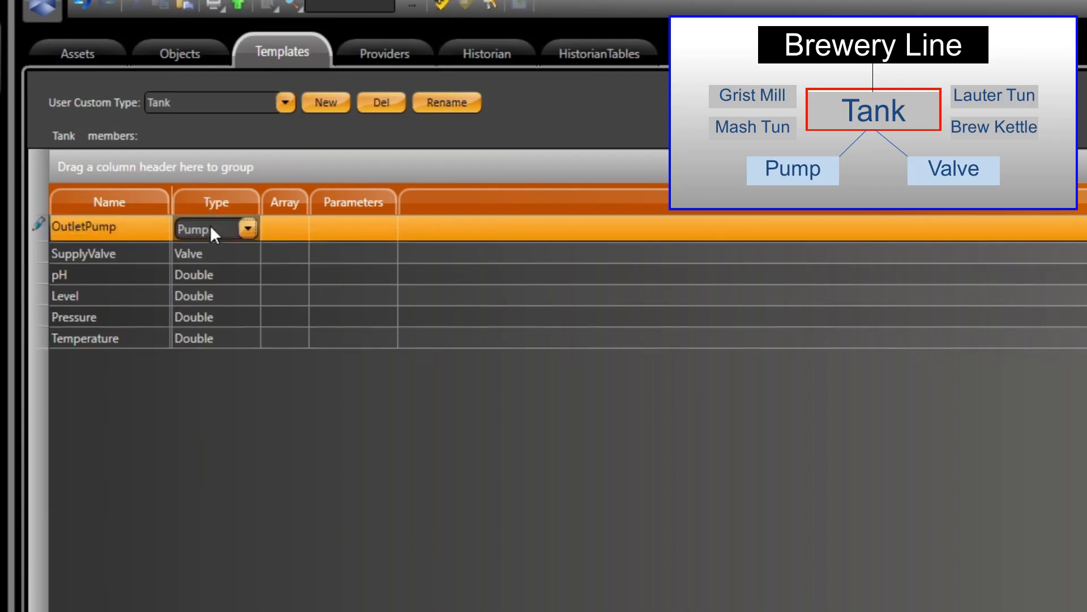
{"action": "key", "text": "Insert"}
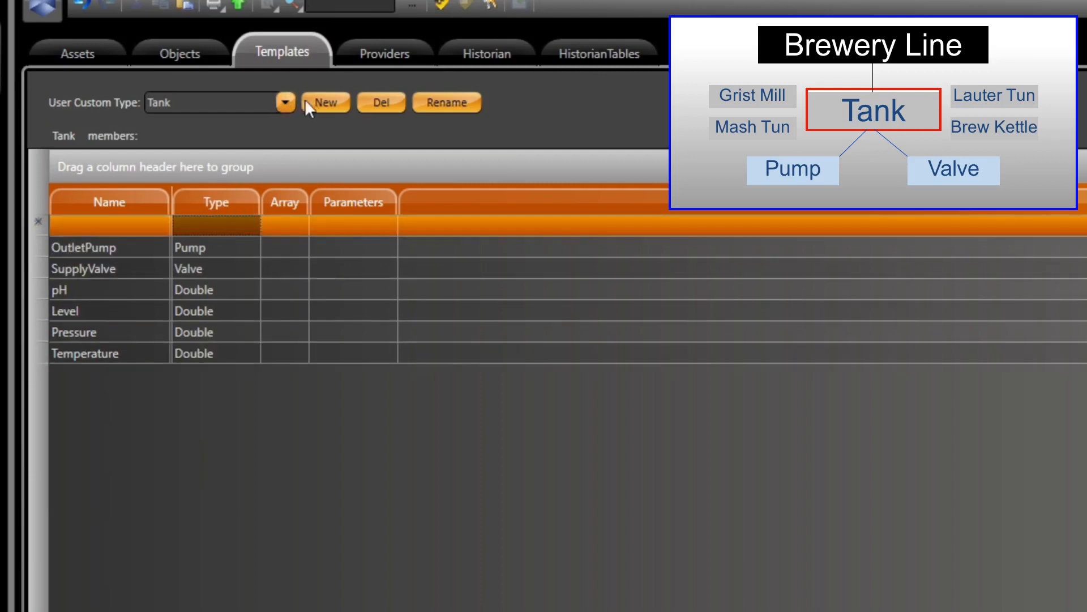
Create a new custom type named BrewLine and open its member list.
{"action": "left_click", "coordinate": [320, 102]}
{"action": "left_click", "coordinate": [726, 417]}
{"action": "key", "text": "ctrl+a"}
{"action": "type", "text": "BrewLine"}
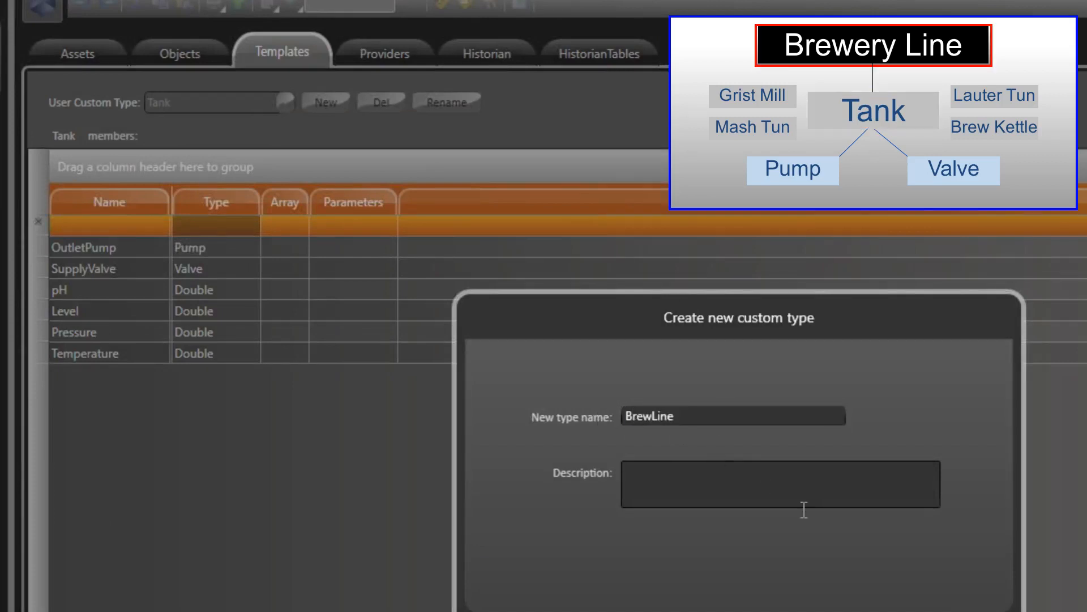
{"action": "key", "text": "Return"}
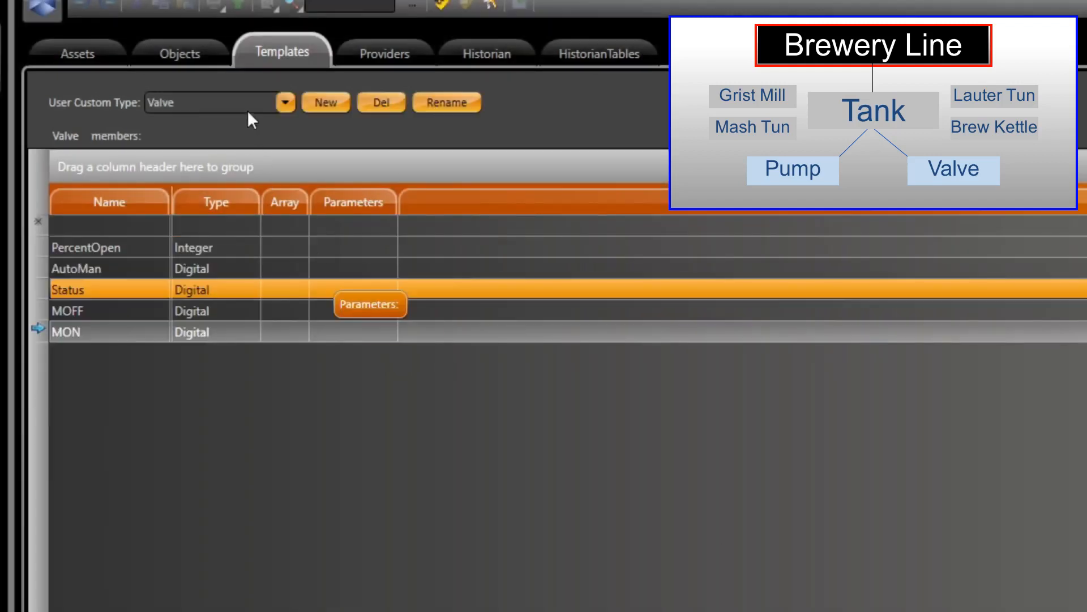
{"action": "left_click", "coordinate": [286, 101]}
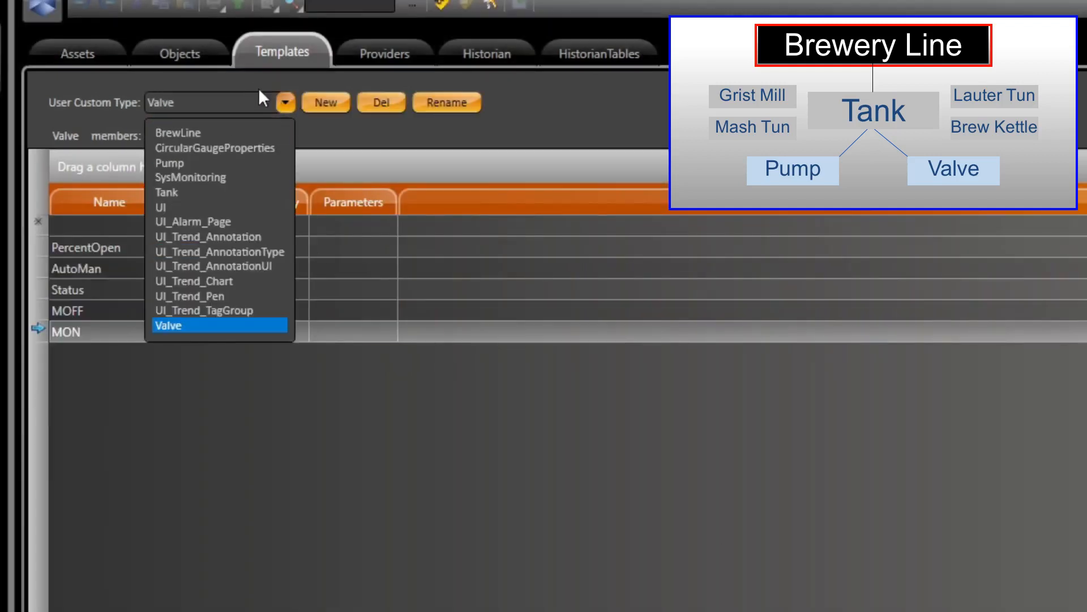
{"action": "left_click", "coordinate": [209, 134]}
Add a member named GristMill of type Tank to the BrewLine template.
{"action": "left_click", "coordinate": [119, 227]}
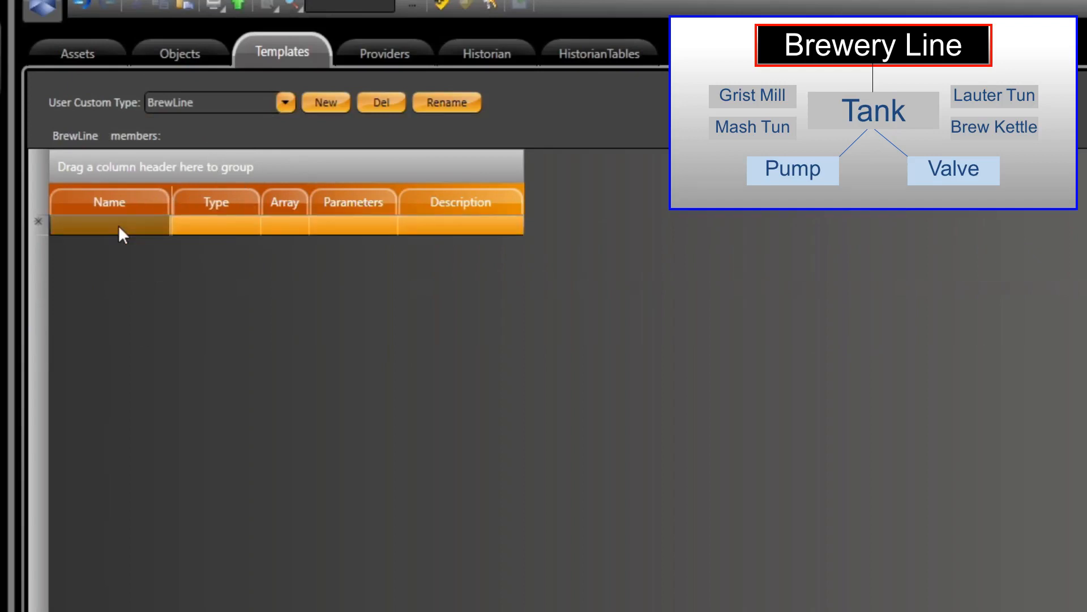
{"action": "type", "text": "GristMill"}
{"action": "key", "text": "Tab"}
{"action": "key", "text": "t"}
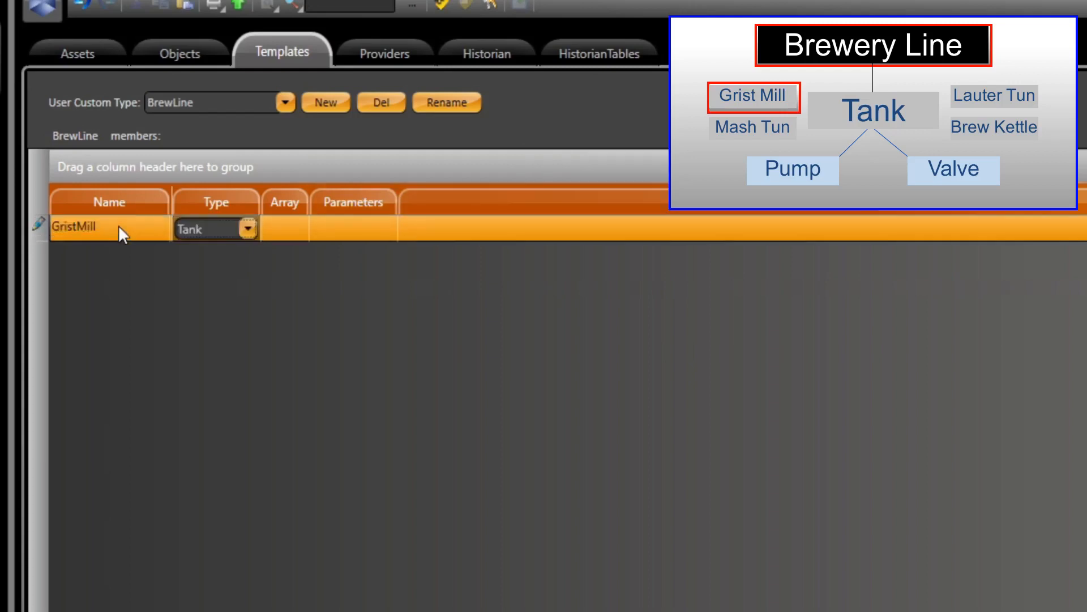
{"action": "key", "text": "Return"}
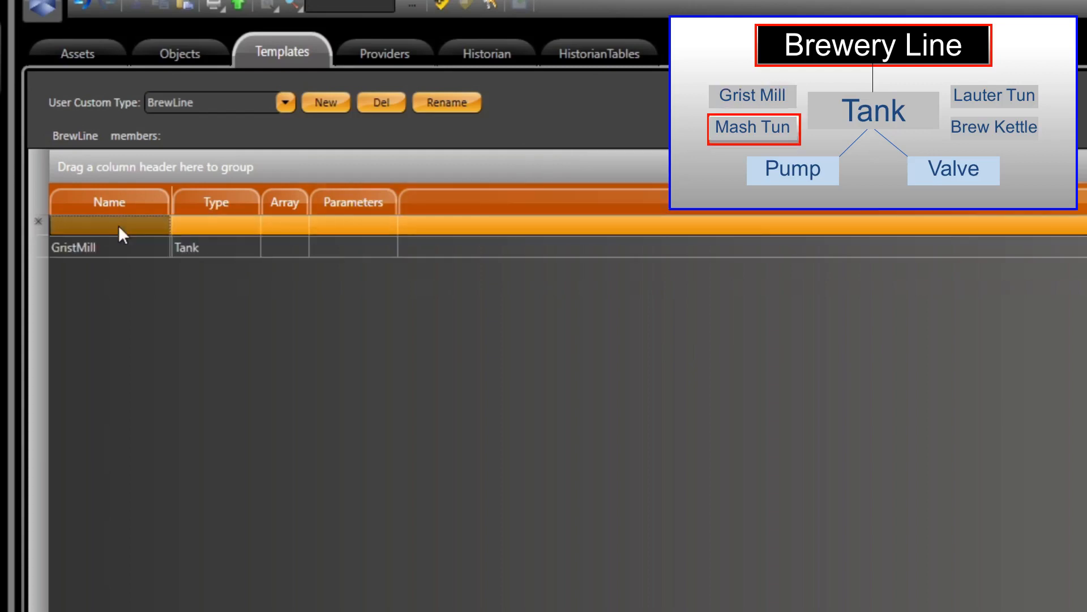
Add a member named MashTun of type Tank to the BrewLine template.
{"action": "type", "text": "MashTun"}
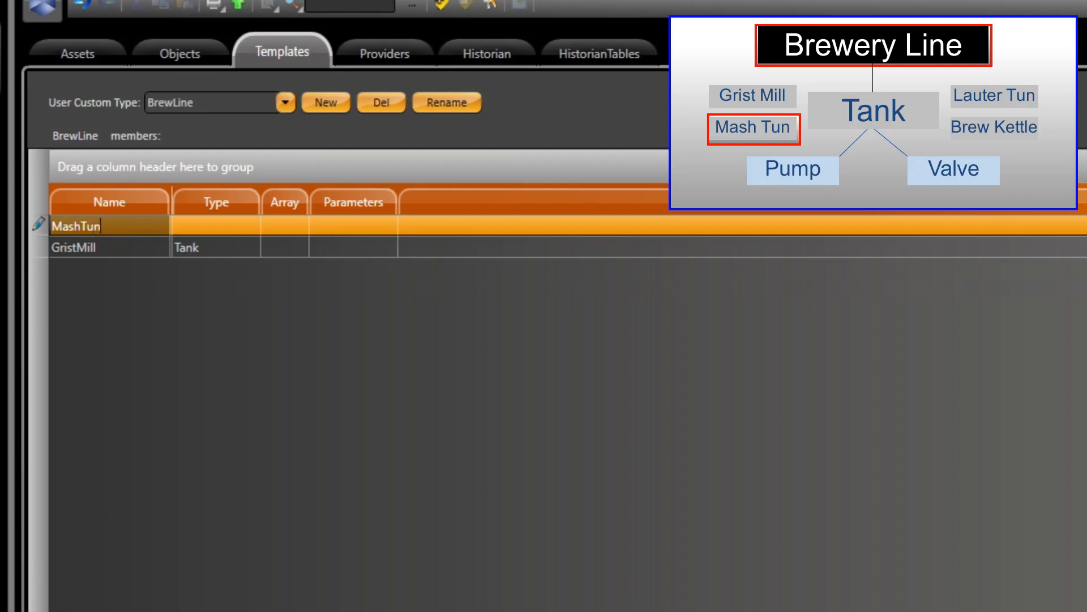
{"action": "key", "text": "Tab"}
{"action": "key", "text": "t"}
{"action": "key", "text": "Return"}
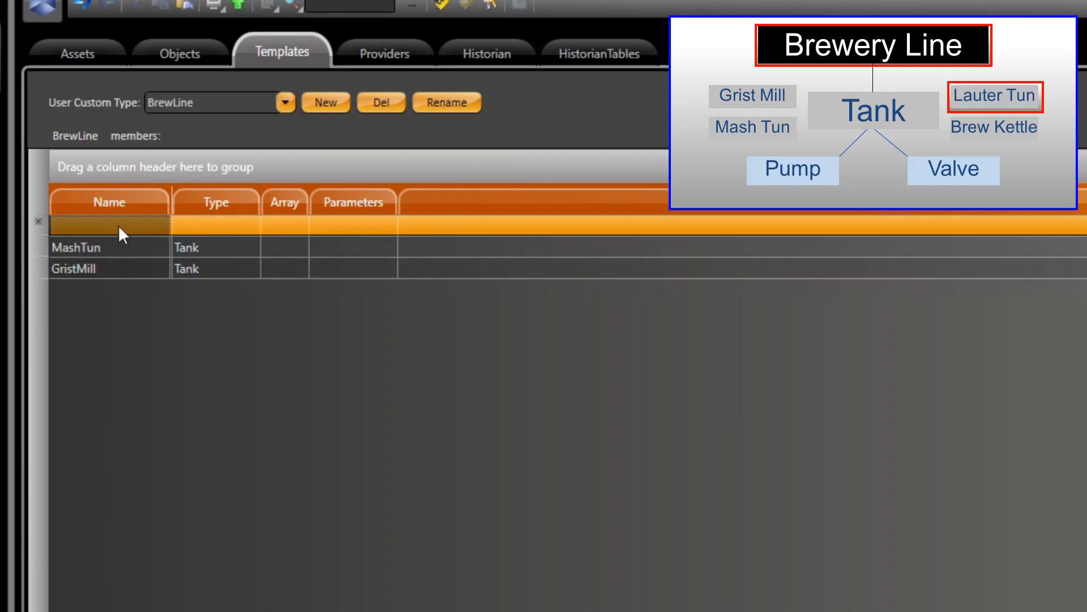
Add the members LauterTun and BrewKettle to the BrewLine template, both of type Tank.
{"action": "type", "text": "LauterTun"}
{"action": "key", "text": "Tab"}
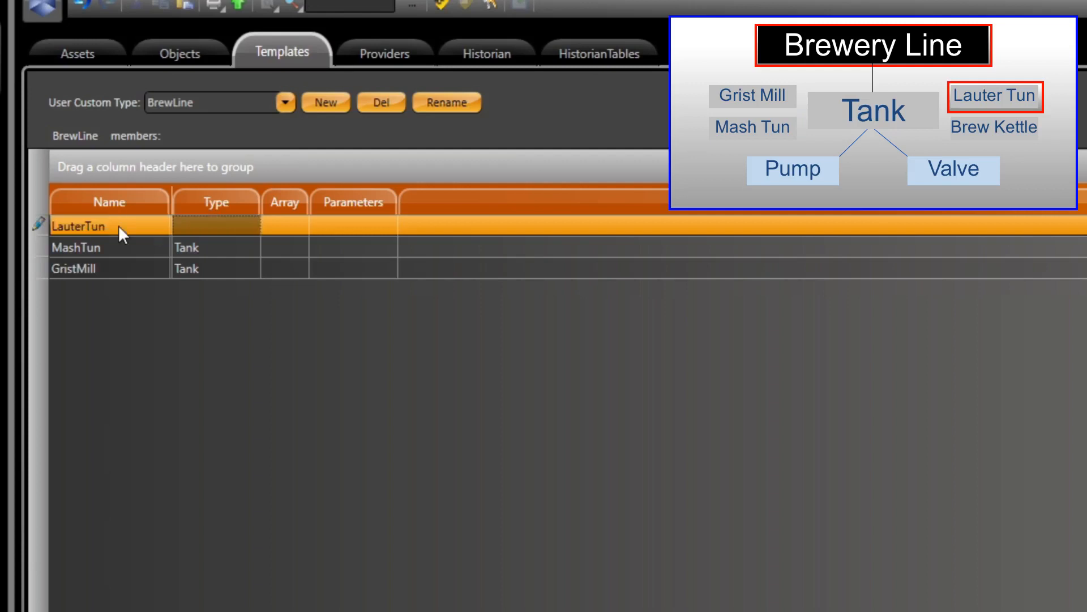
{"action": "key", "text": "t"}
{"action": "key", "text": "Return"}
{"action": "left_click", "coordinate": [117, 225]}
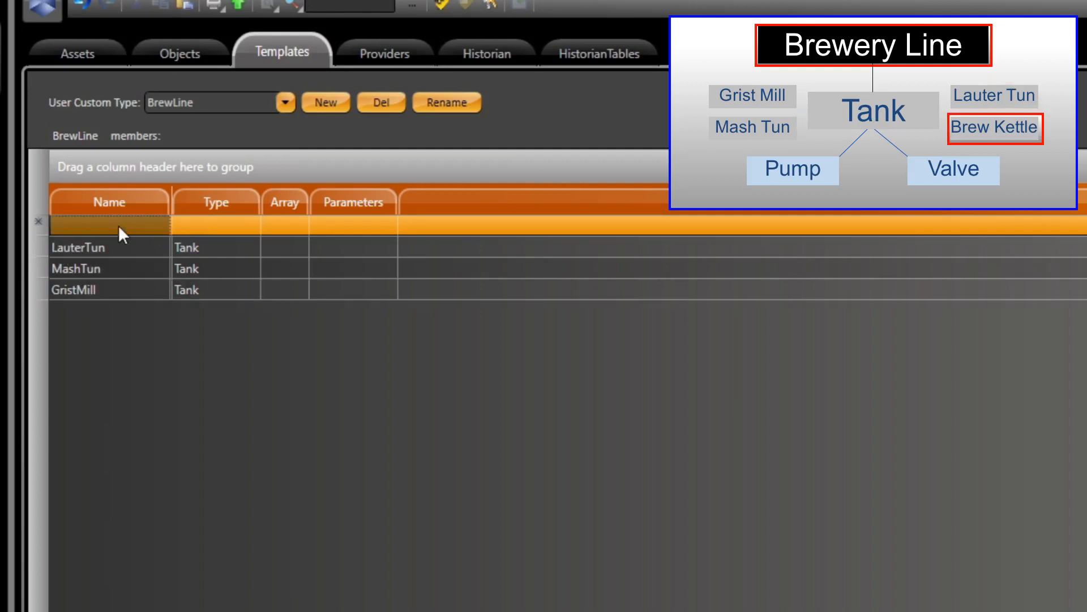
{"action": "type", "text": "BrewKettle"}
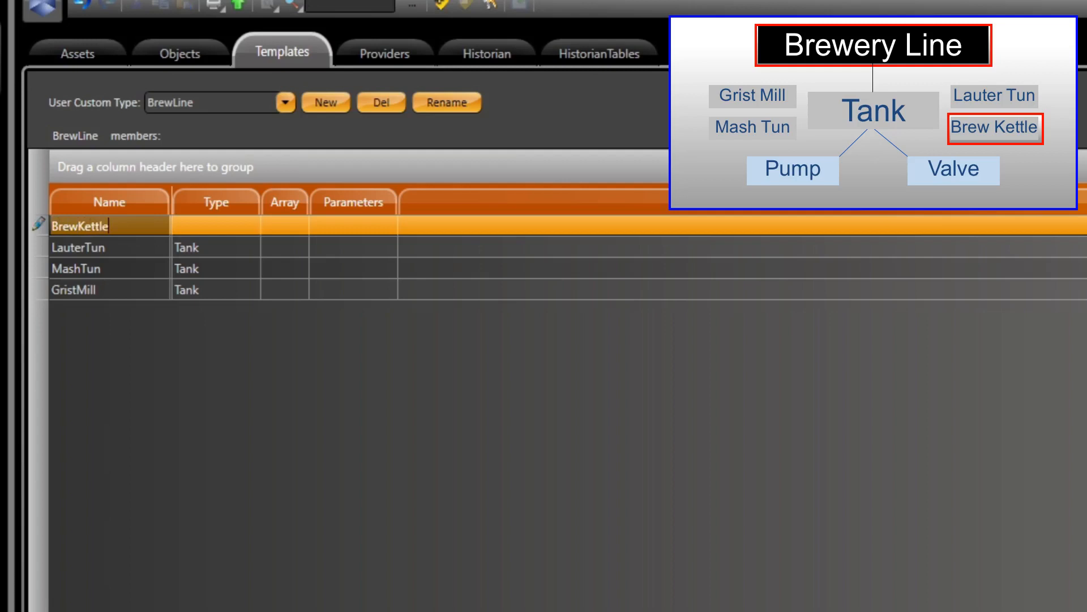
{"action": "key", "text": "Tab"}
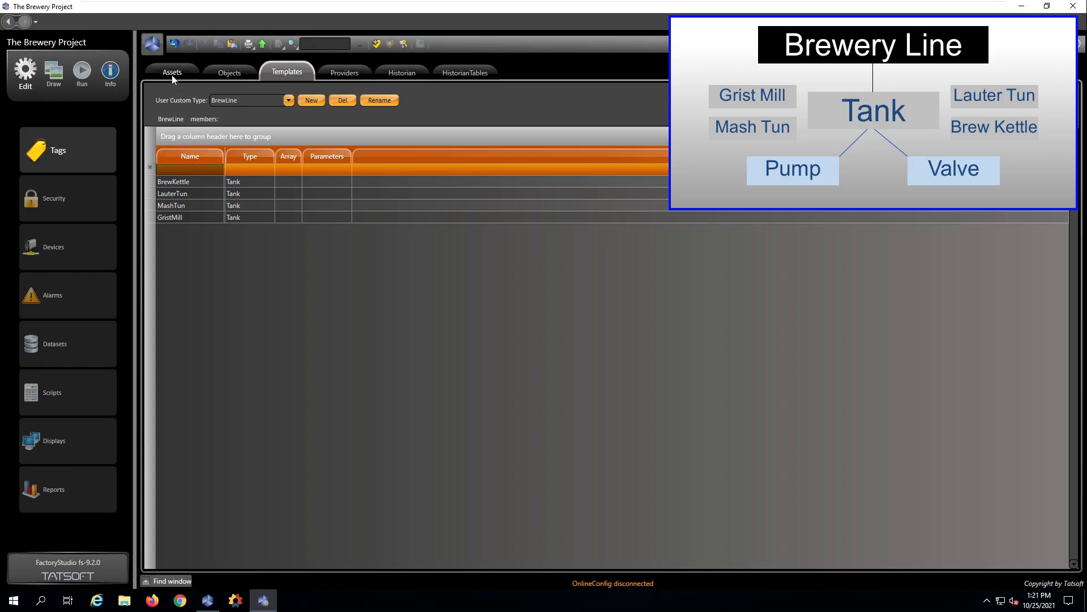
Create a tag object named BrewLine1 of type BrewLine in the project's objects list.
{"action": "left_click", "coordinate": [228, 73]}
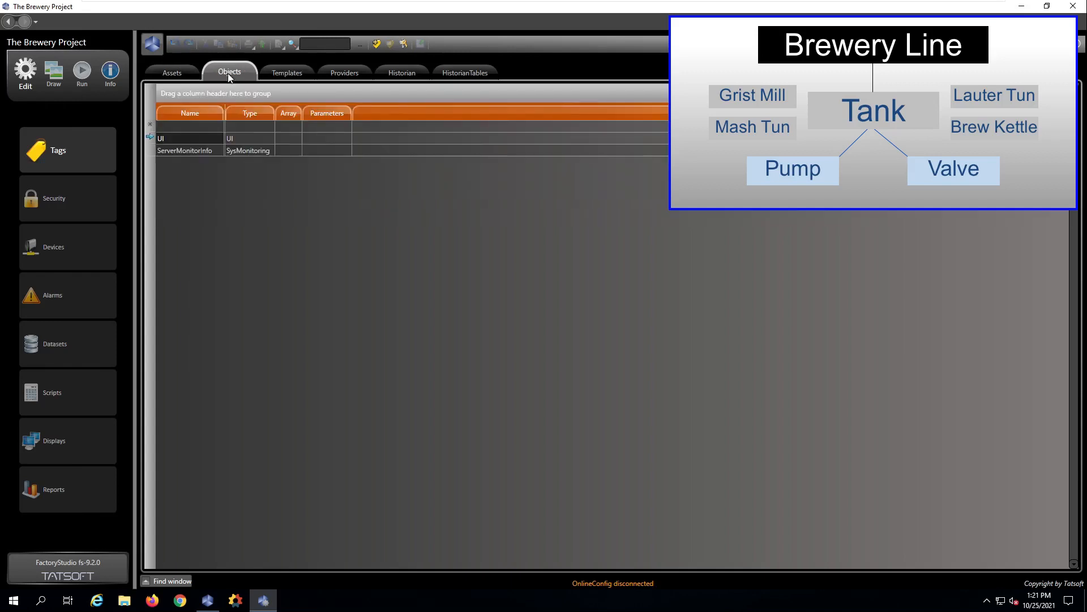
{"action": "left_click", "coordinate": [182, 126]}
{"action": "type", "text": "BrewLine1"}
{"action": "key", "text": "Tab"}
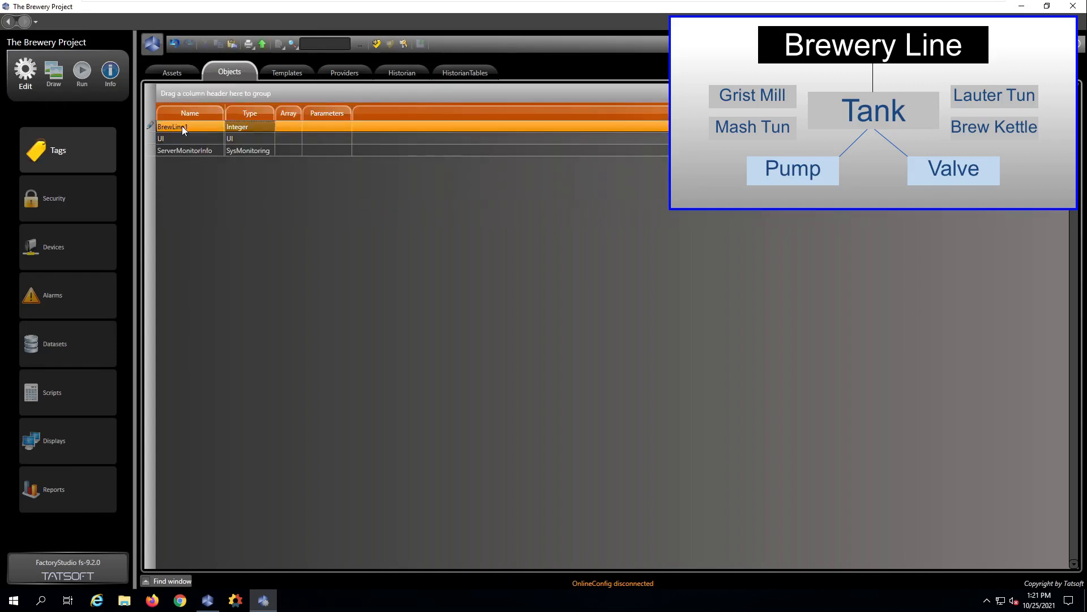
{"action": "key", "text": "b"}
{"action": "key", "text": "Return"}
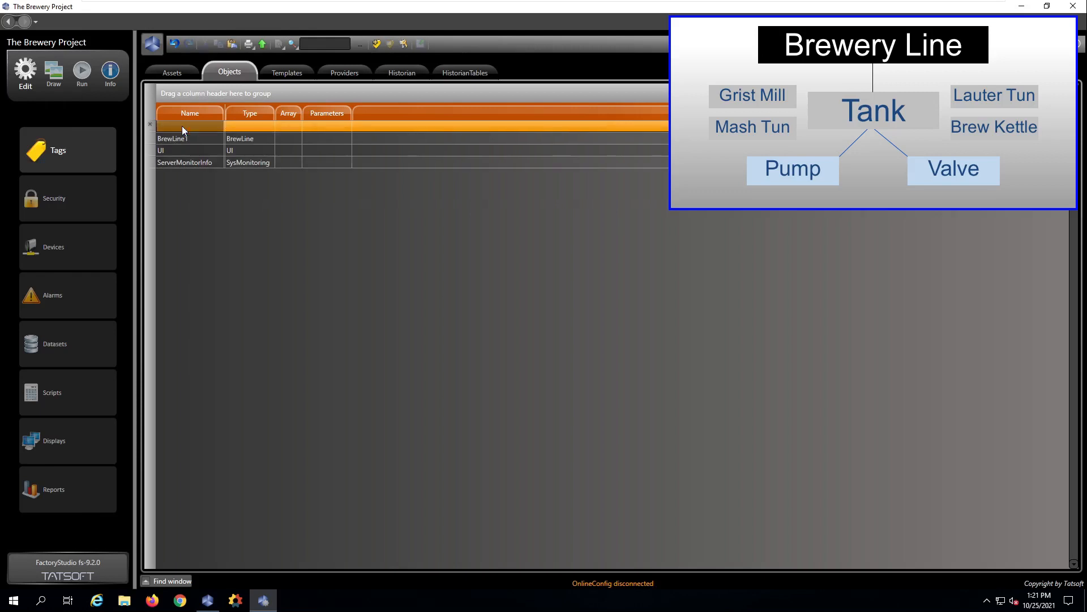
Create a second tag object named BrewLine2 of type BrewLine.
{"action": "left_click", "coordinate": [182, 127]}
{"action": "type", "text": "BrewLine2"}
{"action": "key", "text": "Return"}
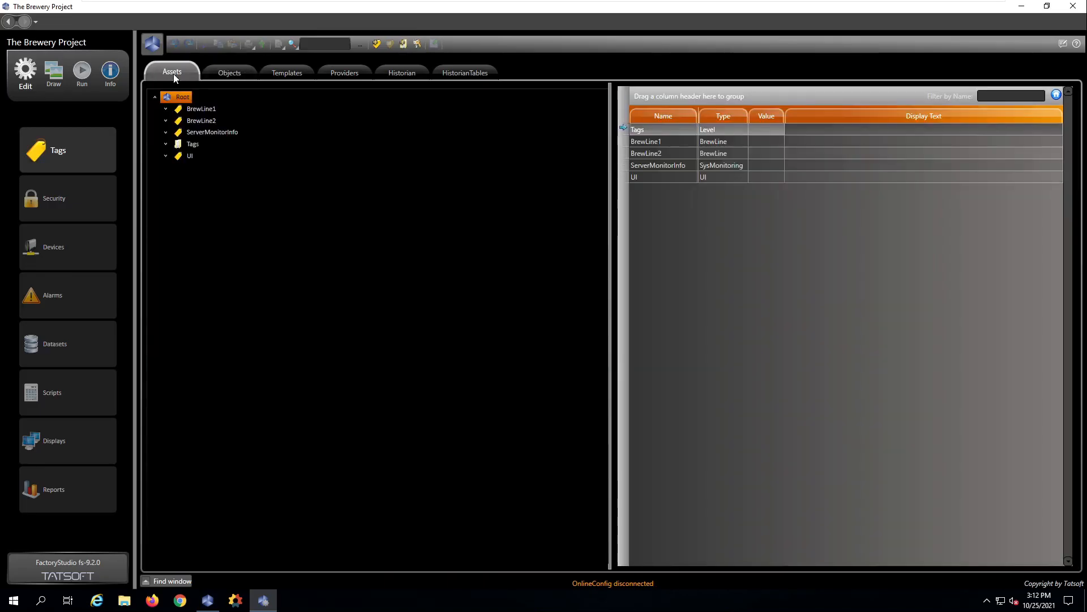
Expand BrewLine1 in the asset tree down to the members of BrewKettle's OutletPump and SupplyValve.
{"action": "left_click", "coordinate": [166, 108]}
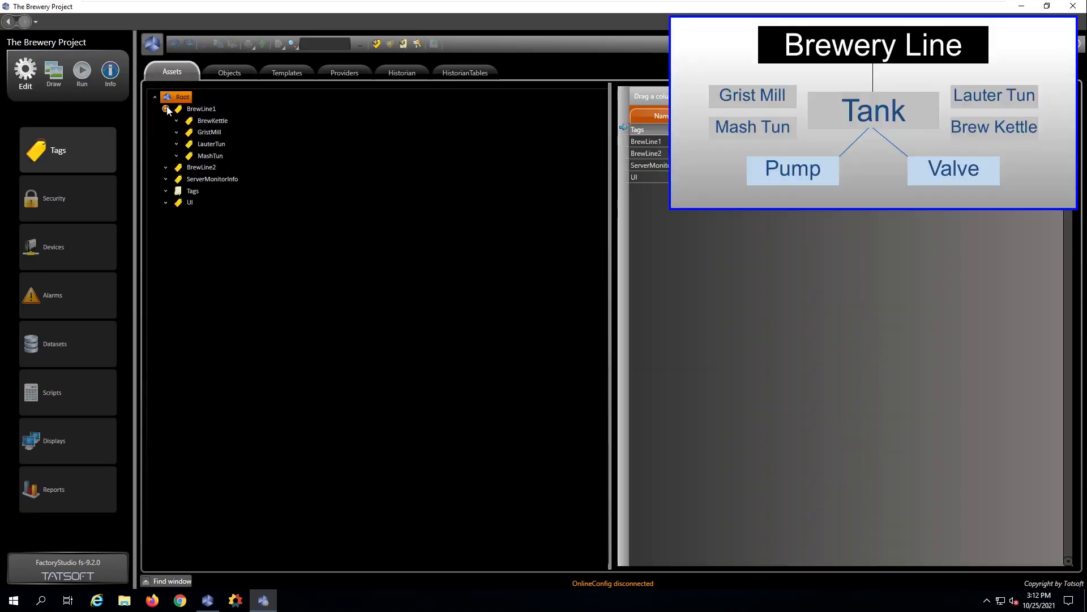
{"action": "left_click", "coordinate": [176, 121]}
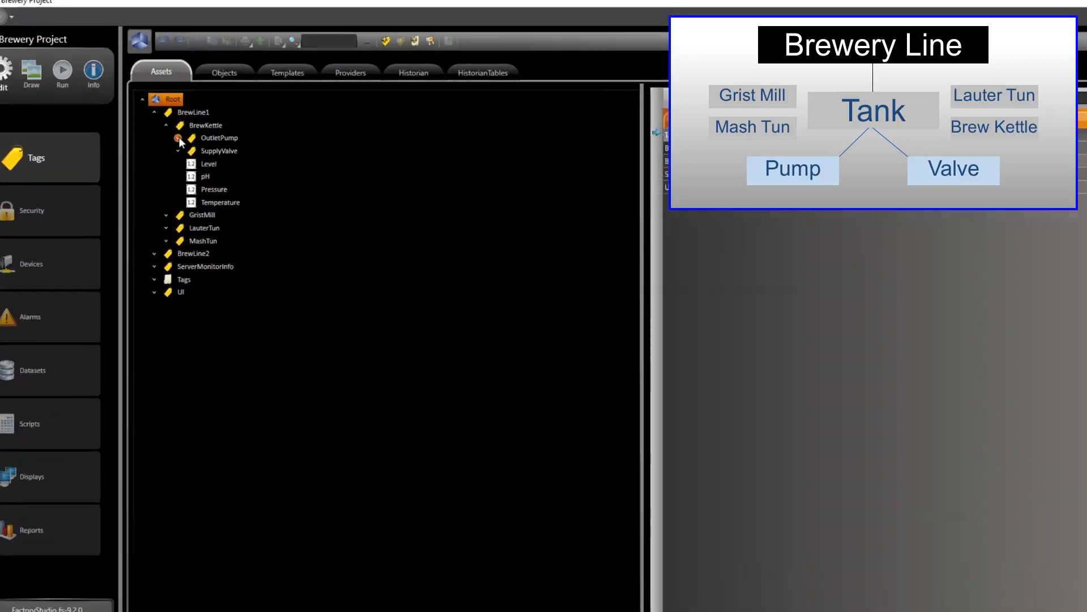
{"action": "left_click", "coordinate": [178, 138]}
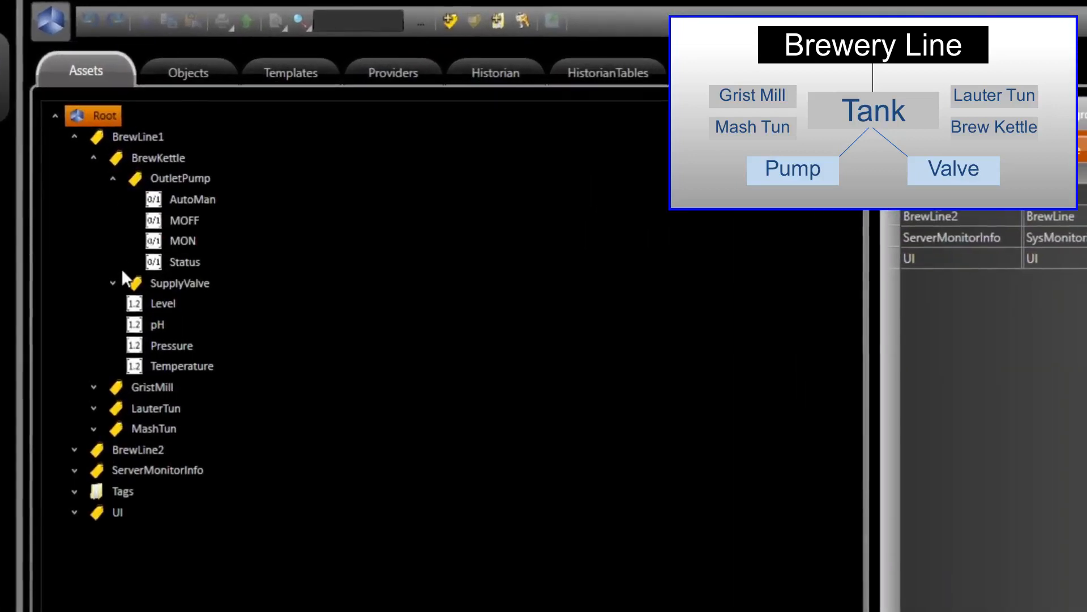
{"action": "left_click", "coordinate": [115, 281]}
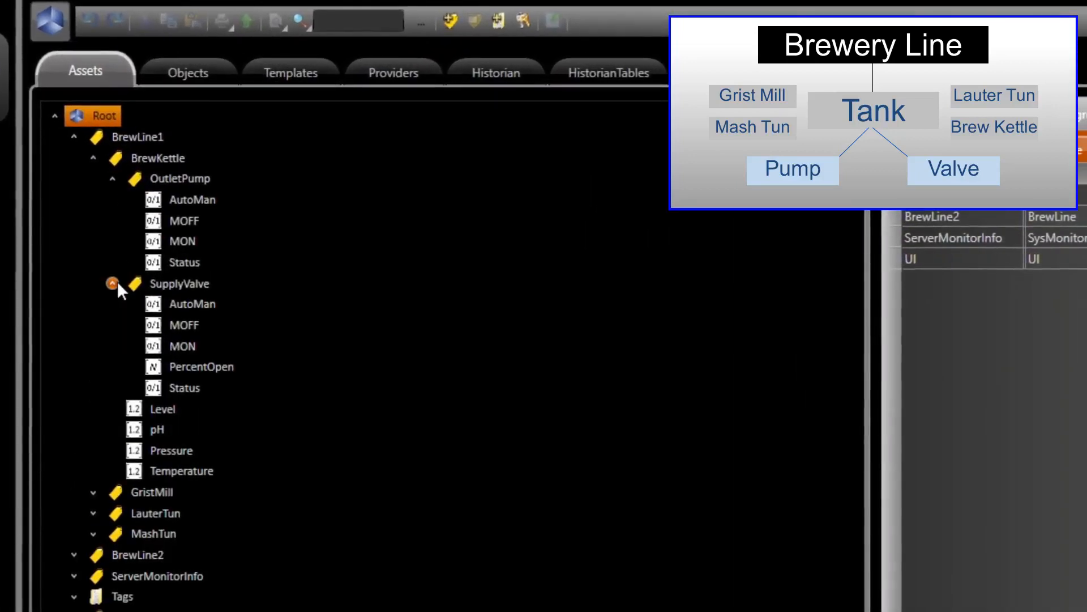
Enter the object path Tag.BrewLine1.LauterTun with name completion and bring up the members available under LauterTun.
{"action": "left_click", "coordinate": [347, 24]}
{"action": "type", "text": "Tag"}
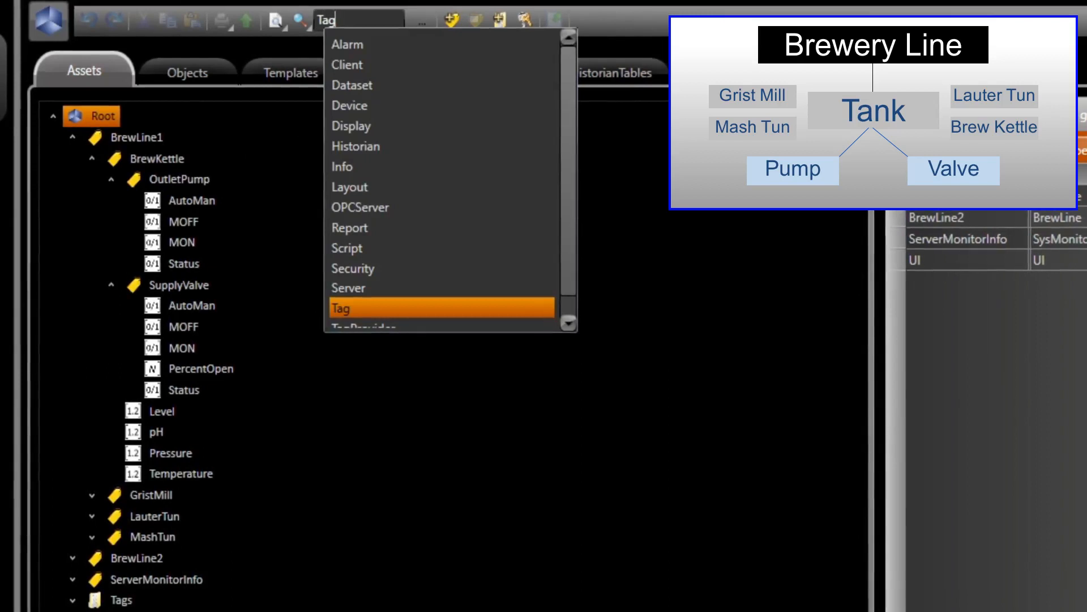
{"action": "type", "text": ".B"}
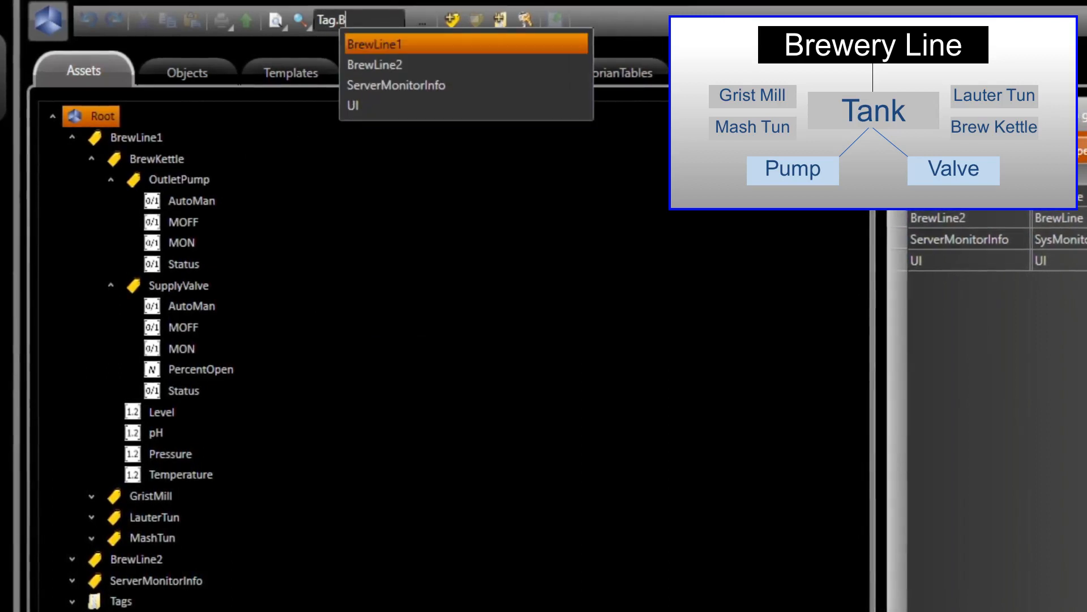
{"action": "key", "text": "Tab"}
{"action": "type", "text": "."}
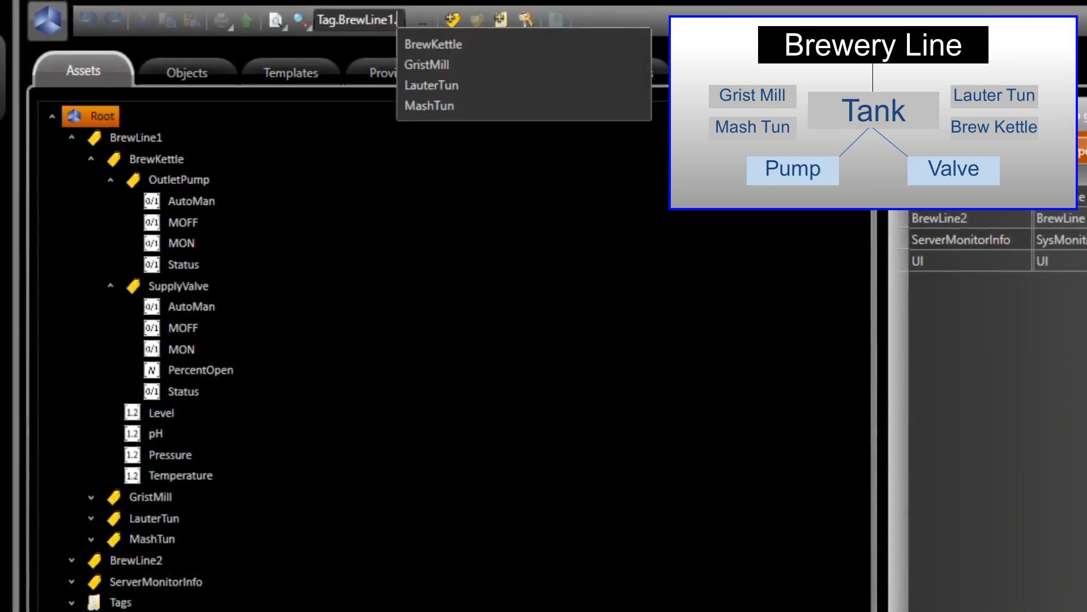
{"action": "key", "text": "Down"}
{"action": "key", "text": "Down"}
{"action": "key", "text": "Down"}
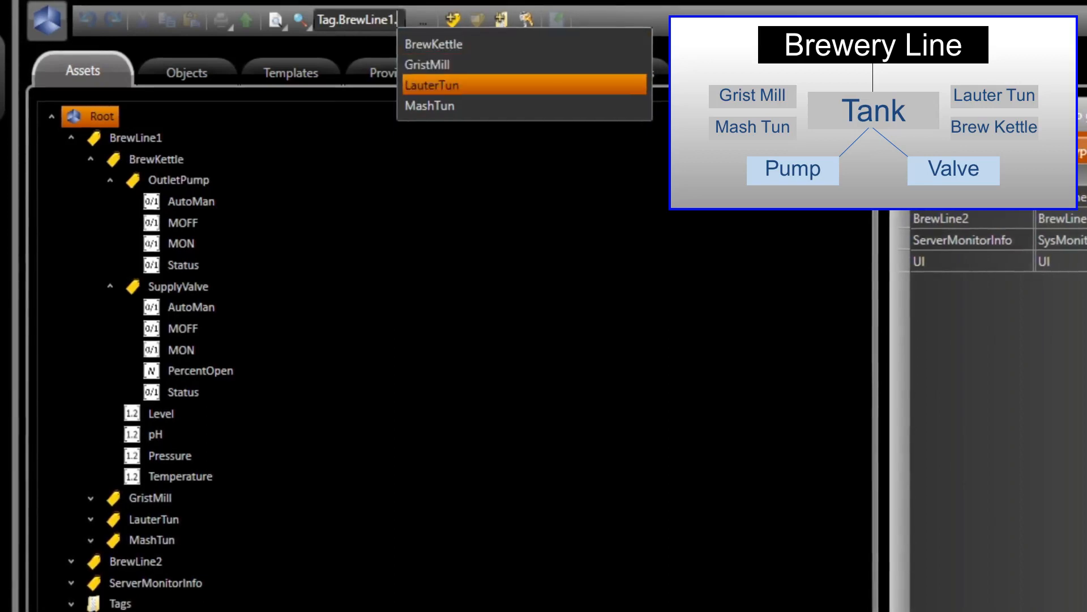
{"action": "key", "text": "Tab"}
{"action": "type", "text": "."}
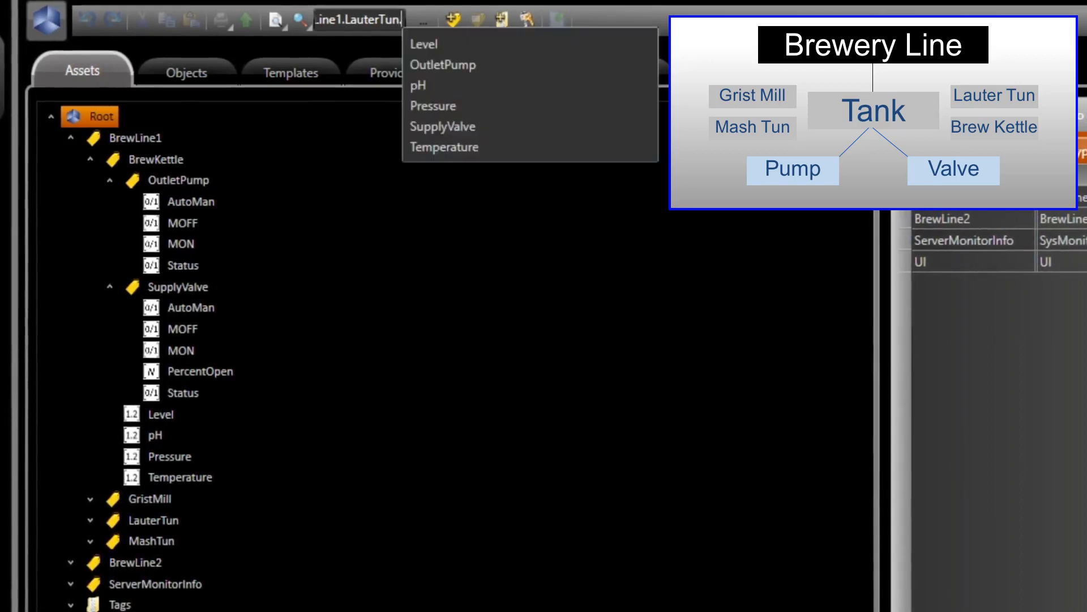